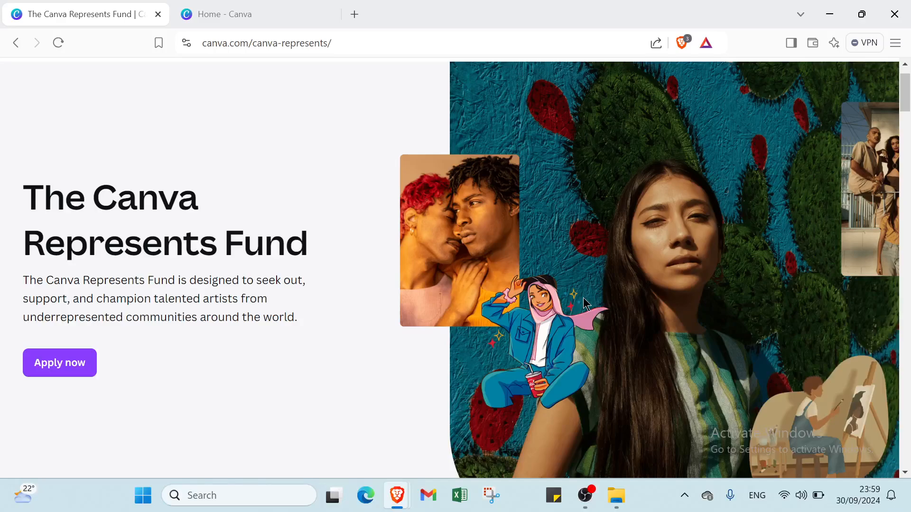
Step: Read through The Canva Represents Fund page, covering its introduction, artist application criteria and long-term commitment to diversity
scroll(585, 304, down, 3)
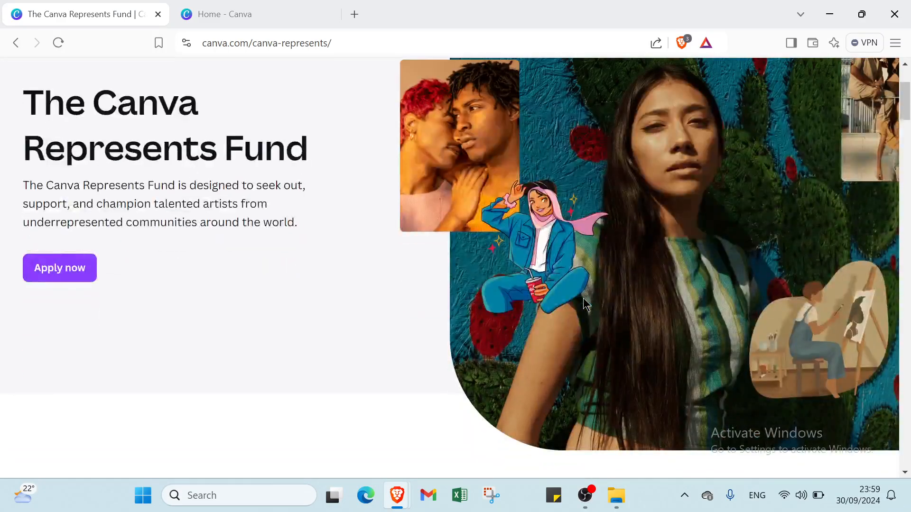
scroll(585, 304, down, 1)
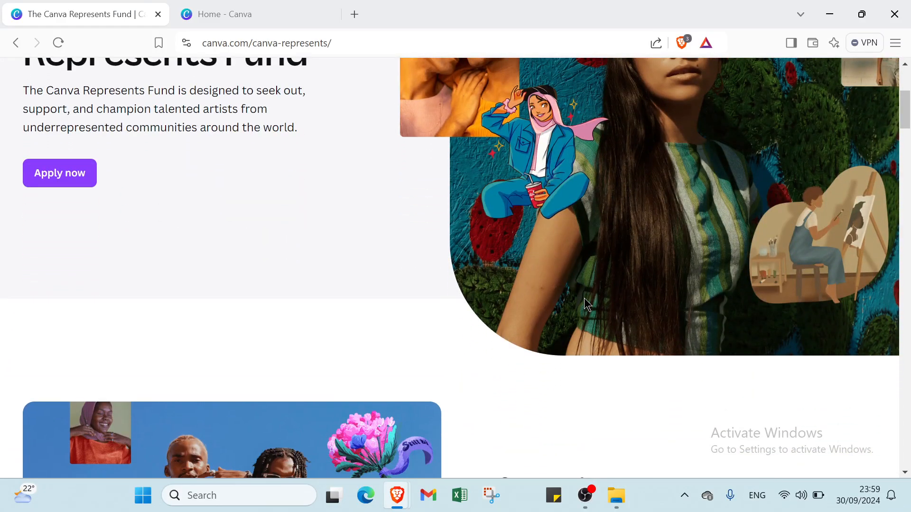
scroll(585, 298, down, 2)
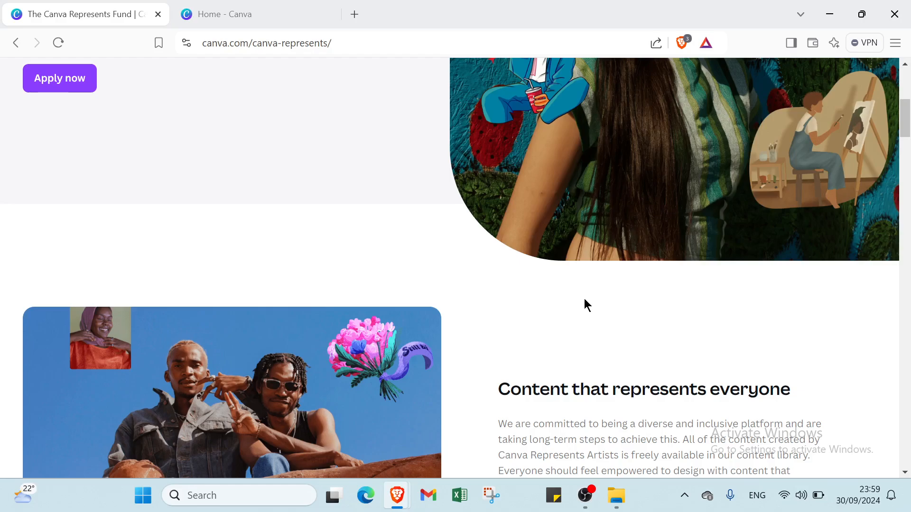
scroll(585, 303, down, 2)
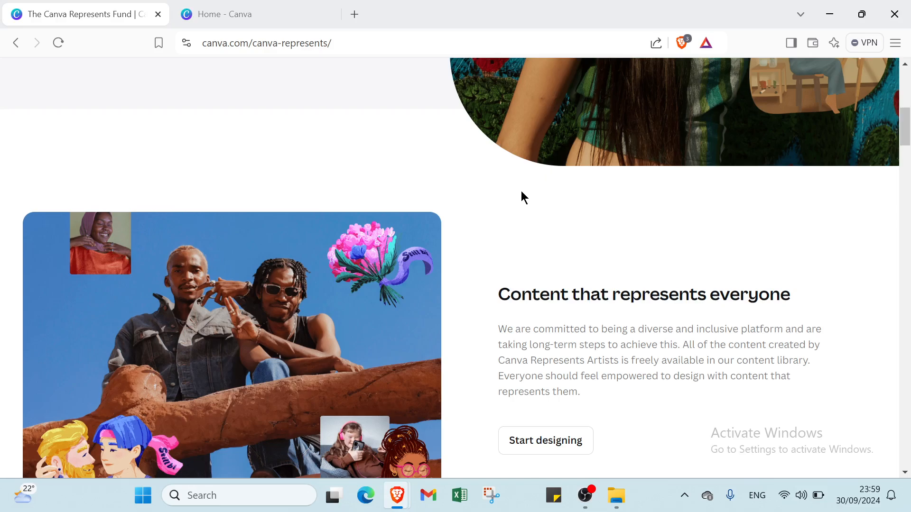
scroll(522, 192, down, 4)
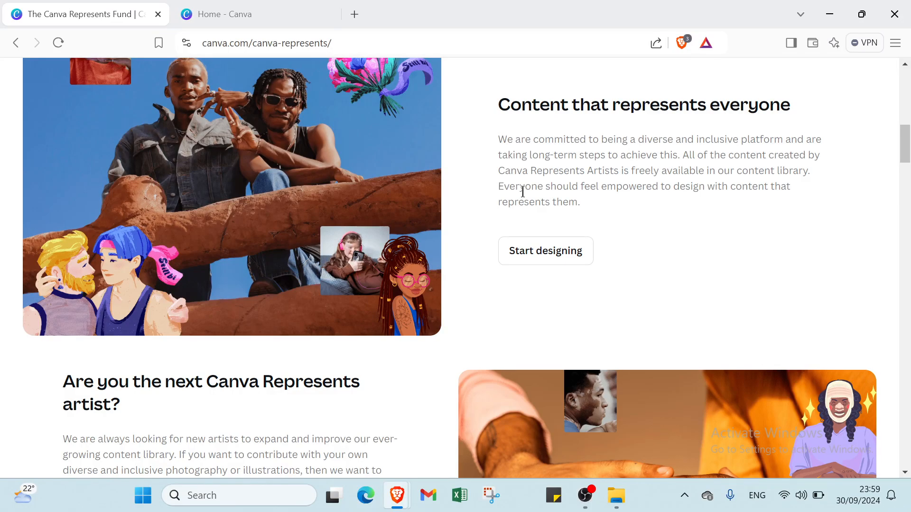
scroll(523, 192, down, 1)
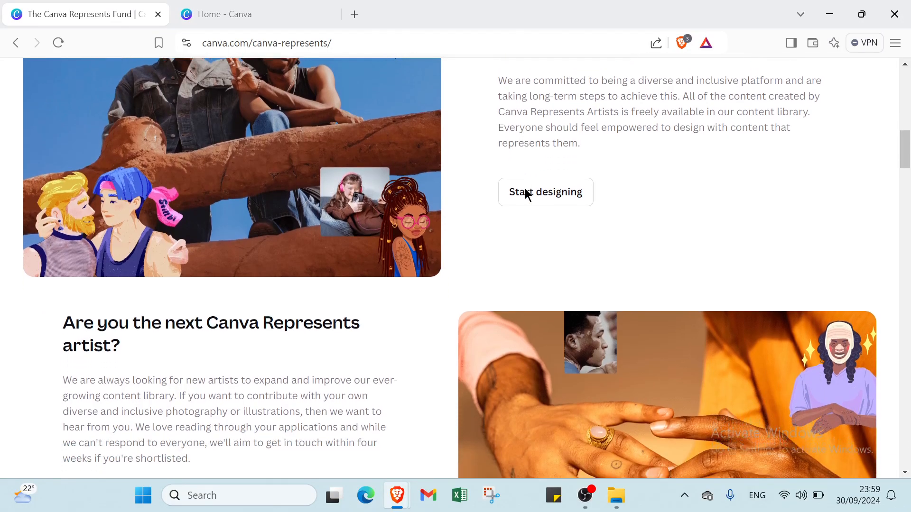
scroll(526, 193, down, 3)
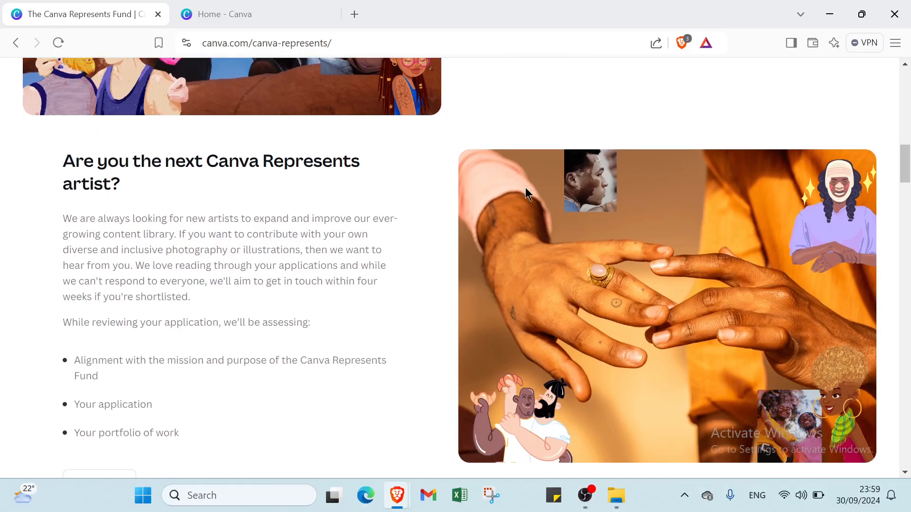
scroll(525, 187, down, 2)
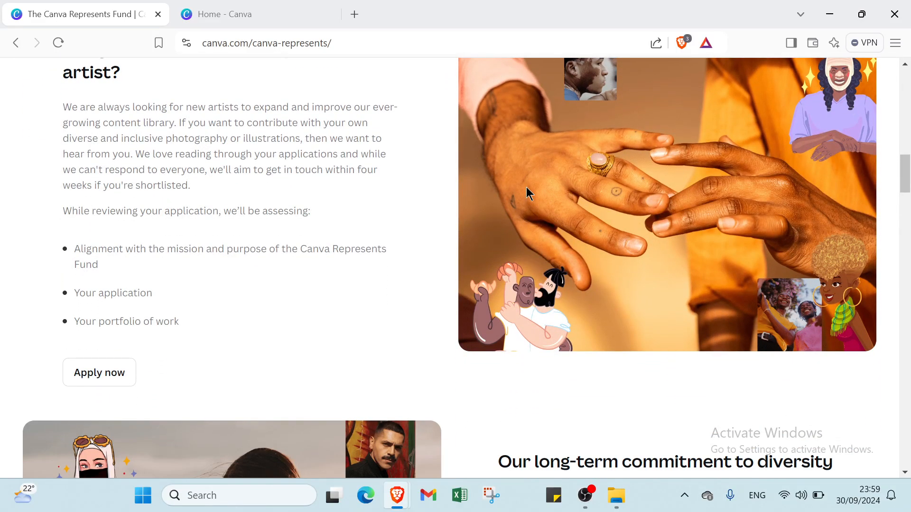
scroll(526, 192, down, 2)
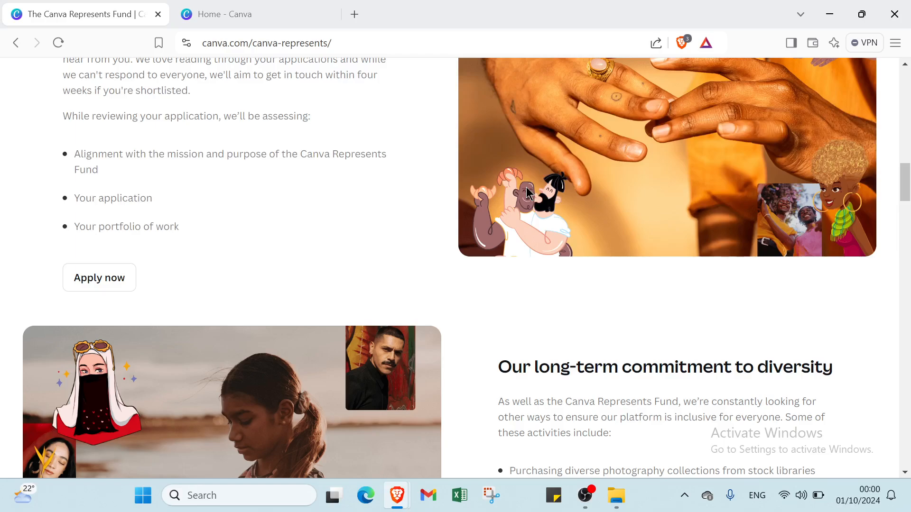
scroll(525, 187, down, 2)
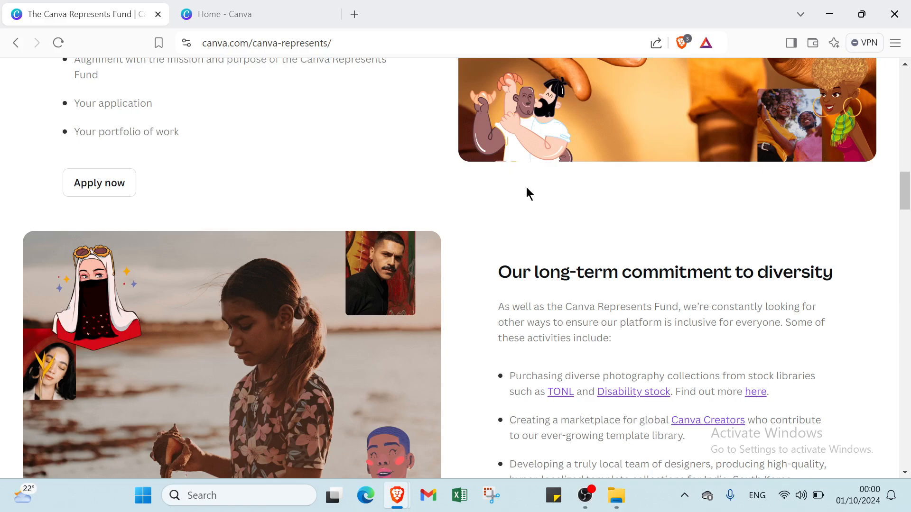
scroll(525, 187, down, 3)
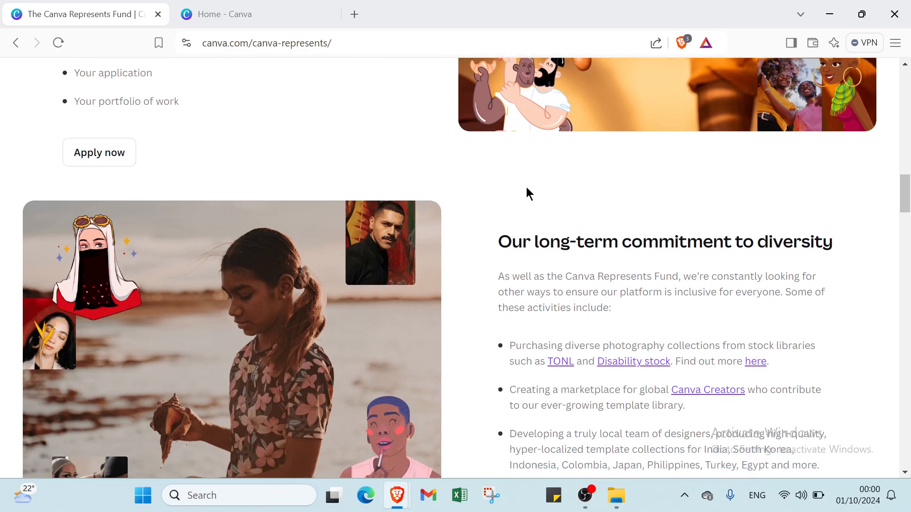
scroll(526, 187, up, 10)
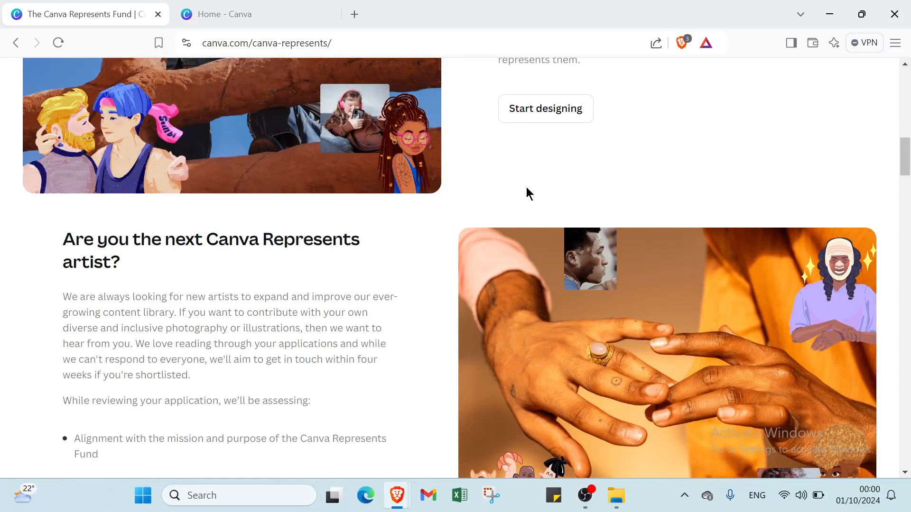
scroll(526, 187, up, 20)
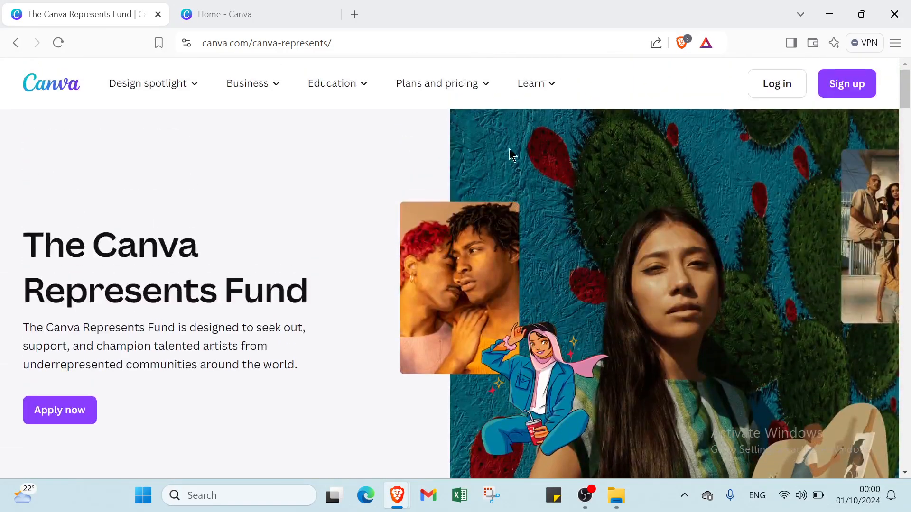
mouse_move(292, 69)
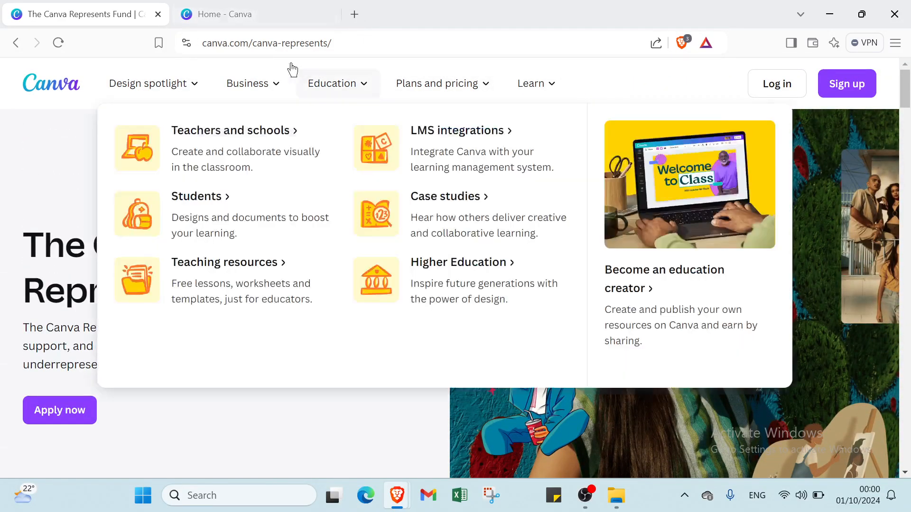
scroll(462, 262, down, 3)
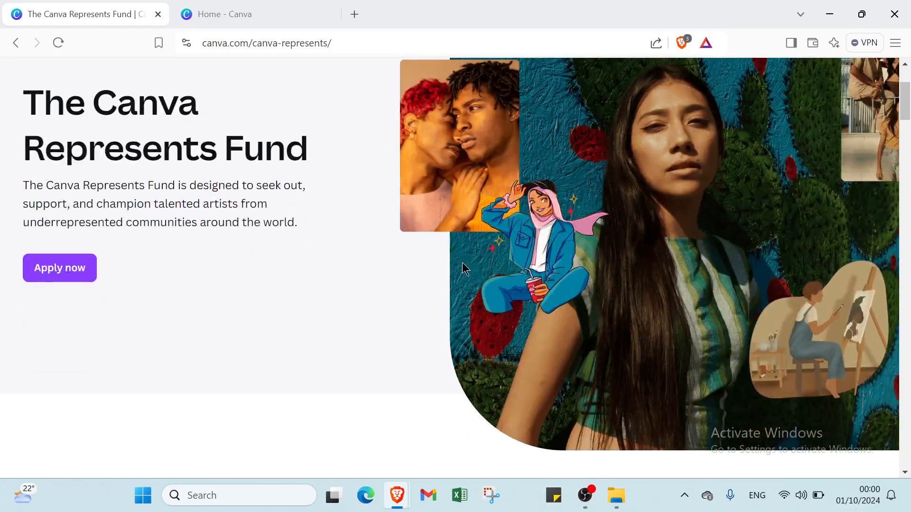
scroll(462, 266, down, 3)
scroll(462, 266, up, 6)
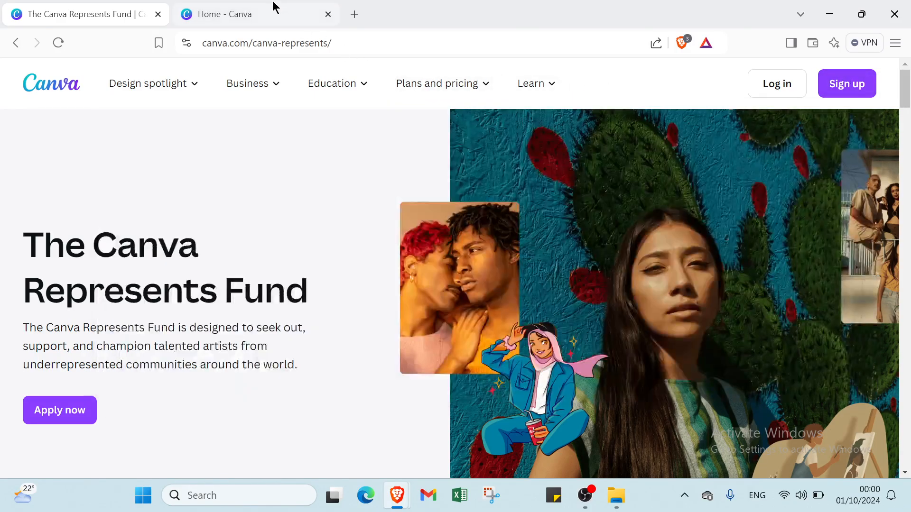
Step: Switch to the open Canva home page and search Canva Templates for "websites"
click(273, 7)
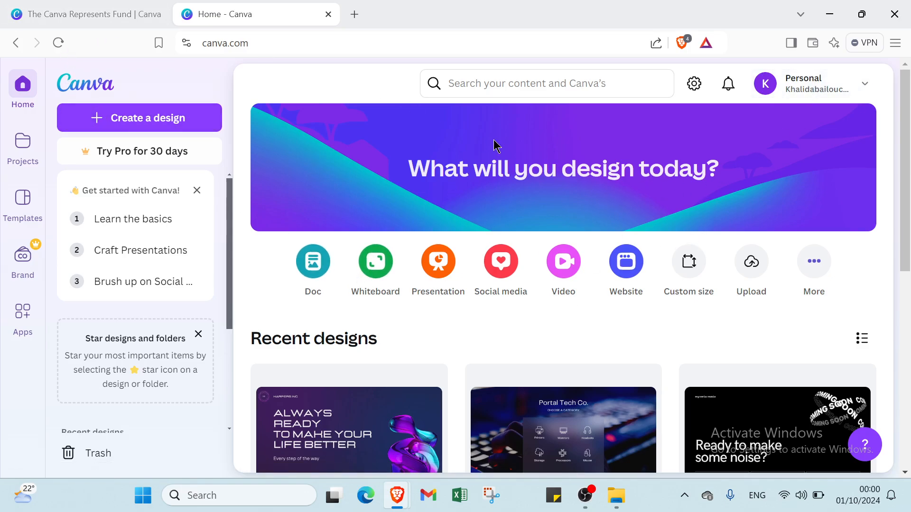
click(532, 87)
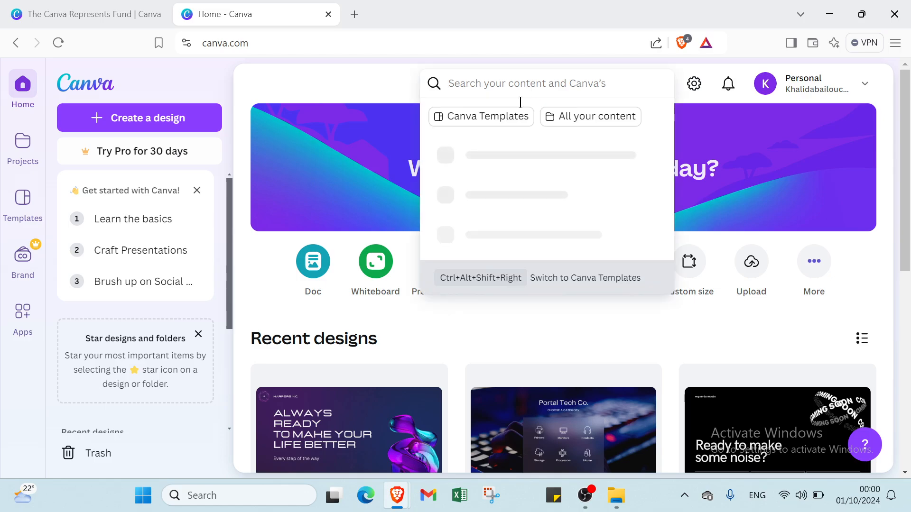
click(510, 117)
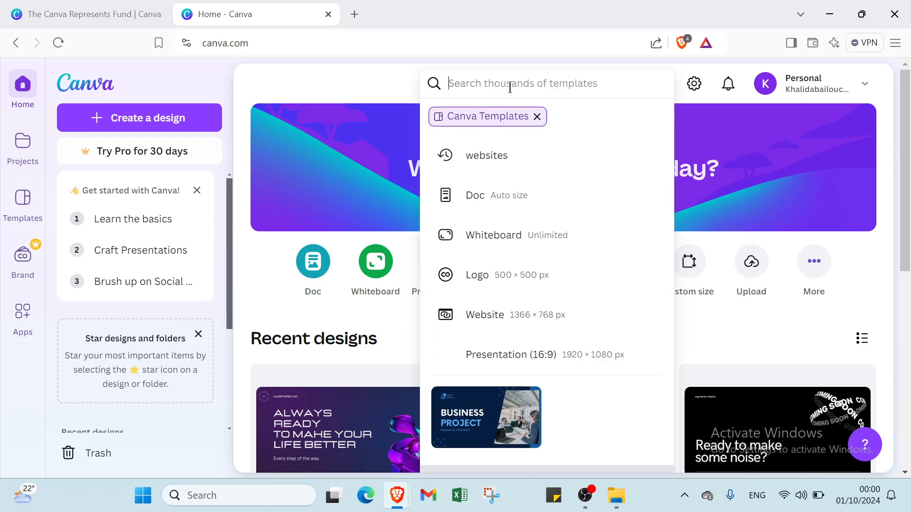
text(web)
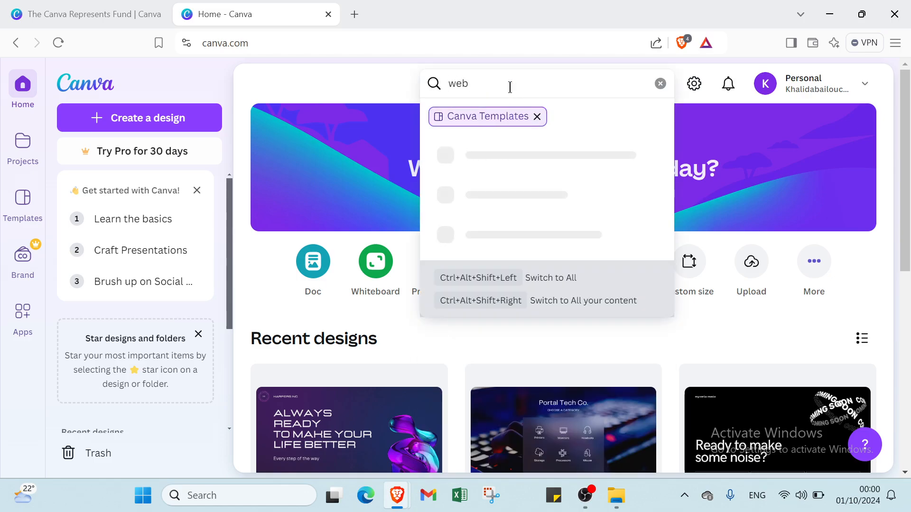
text(sites)
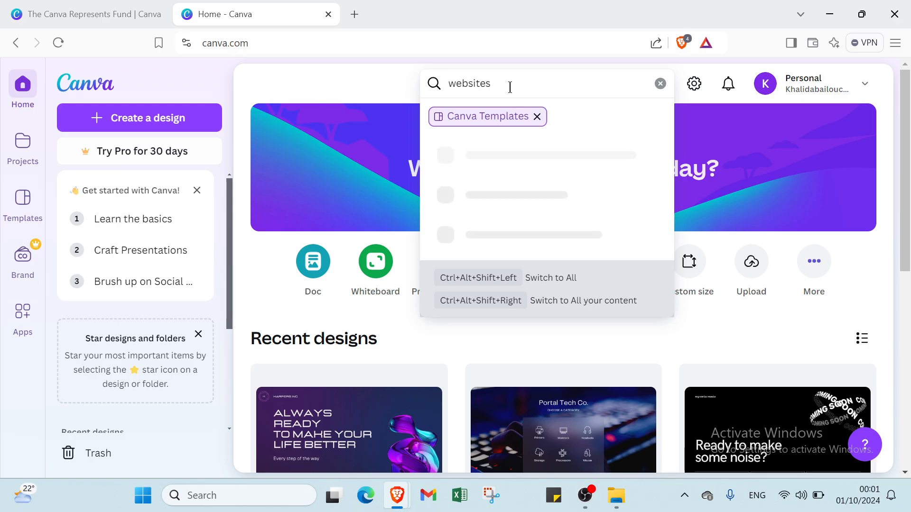
key(Return)
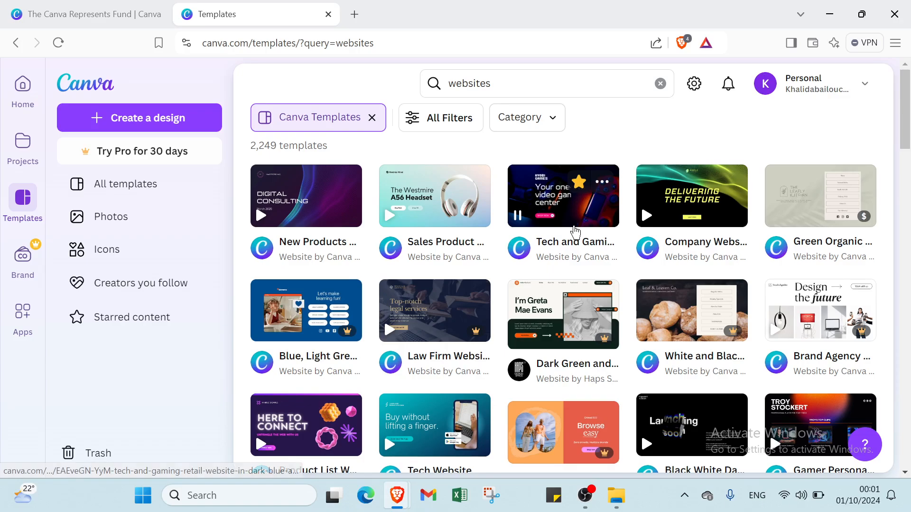
Step: Star the Tech and Gaming Retail Website template in dark blue and pink, and open it for customization
click(579, 181)
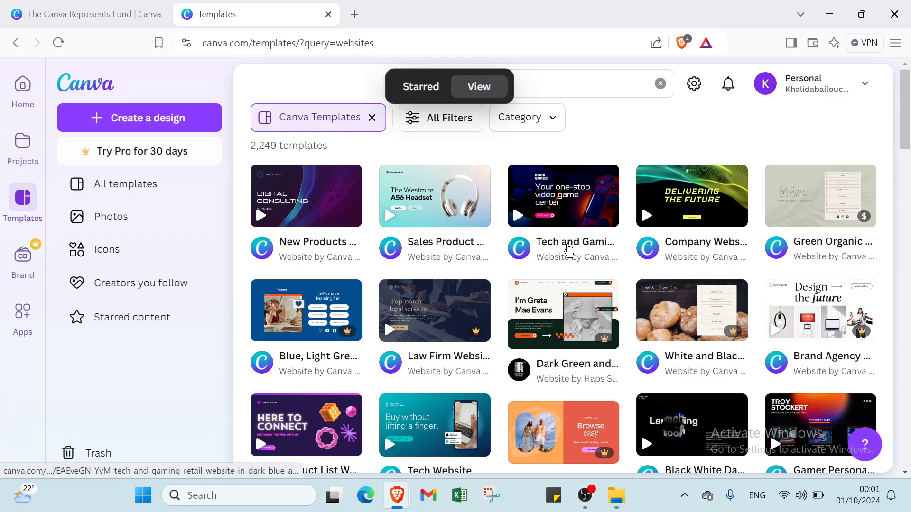
click(569, 249)
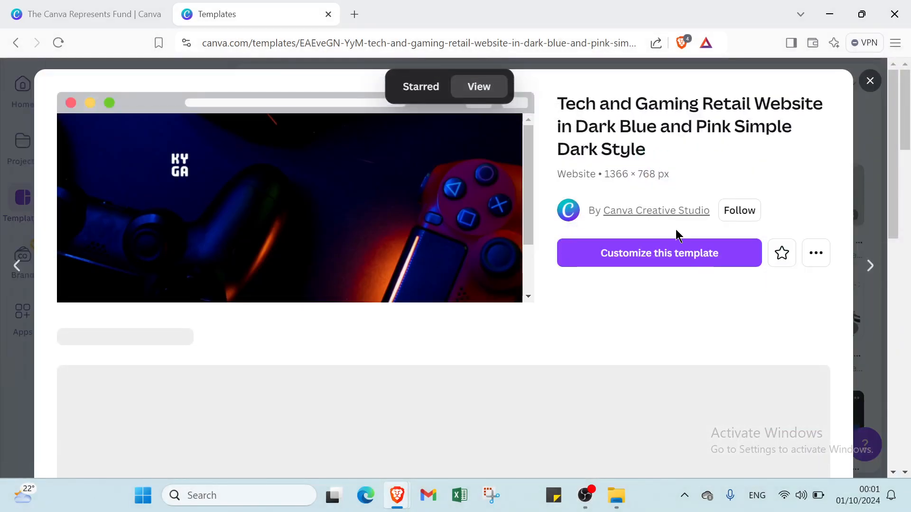
click(695, 256)
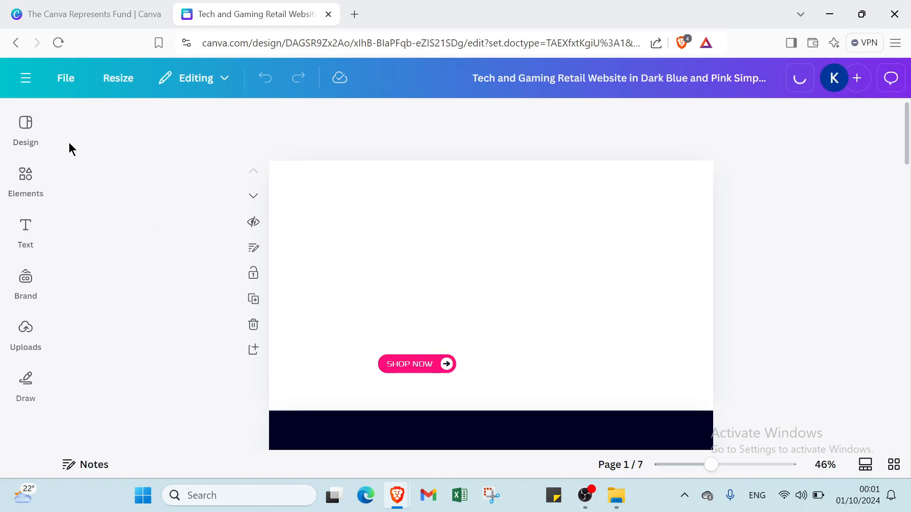
Step: Look through the website templates, layouts and styles offered for the design
click(27, 142)
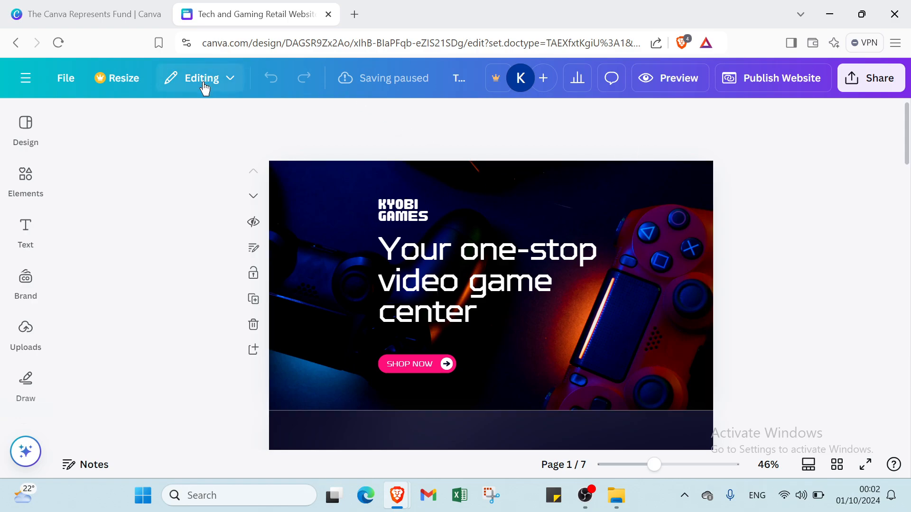
click(26, 124)
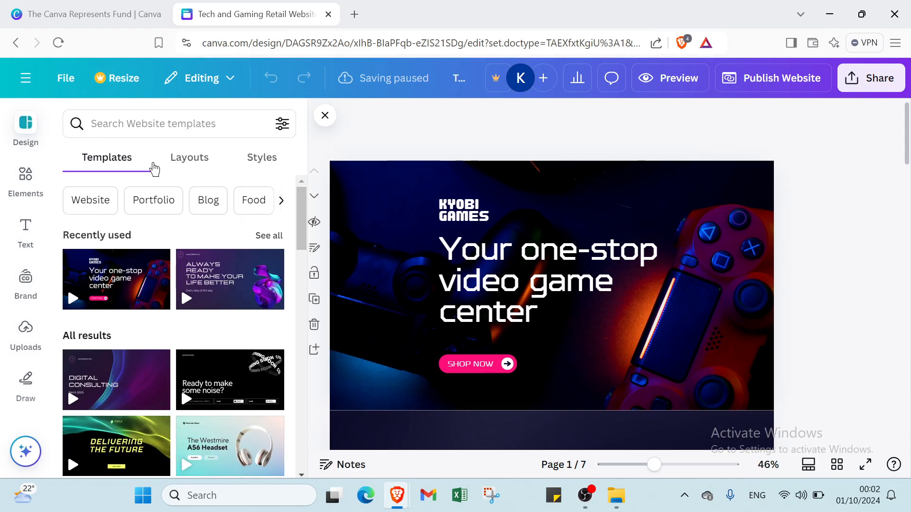
click(188, 164)
click(254, 161)
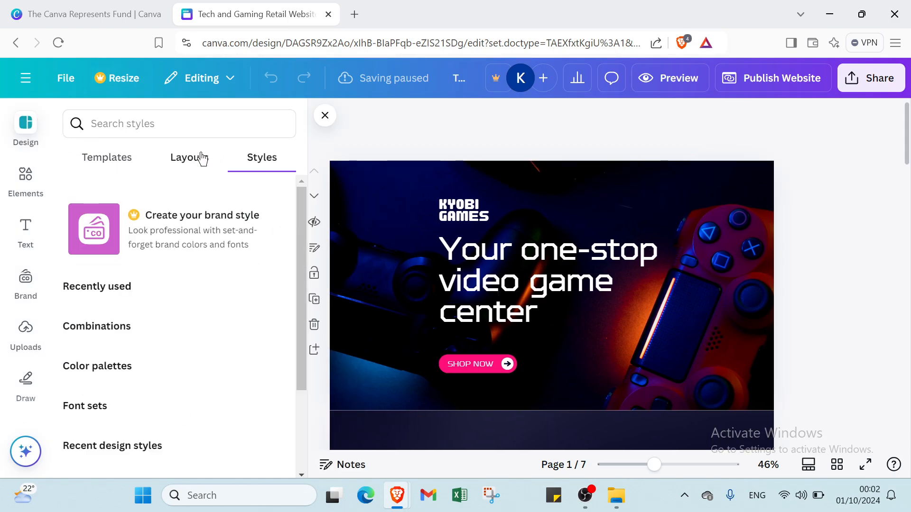
click(201, 157)
click(126, 165)
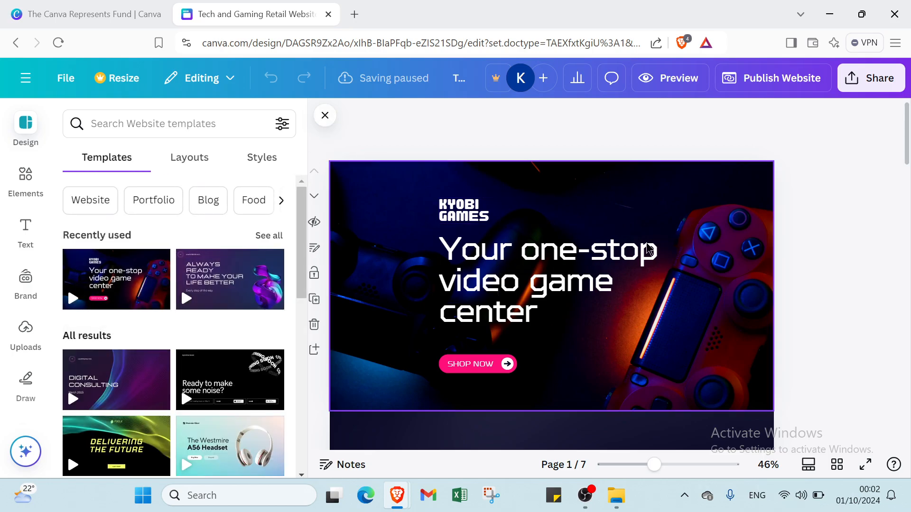
Step: Delete the "Your one-stop video game center" heading, and try undoing and redoing the deletion before restoring the heading
click(624, 271)
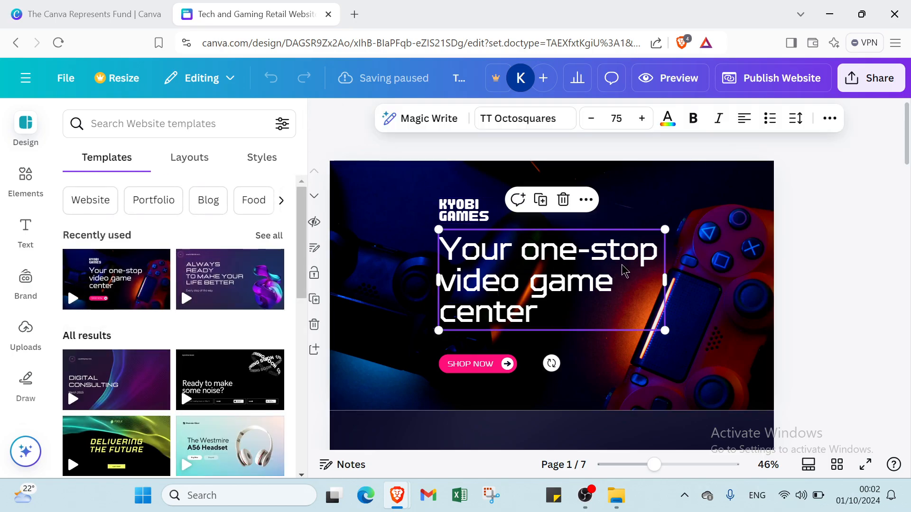
key(Delete)
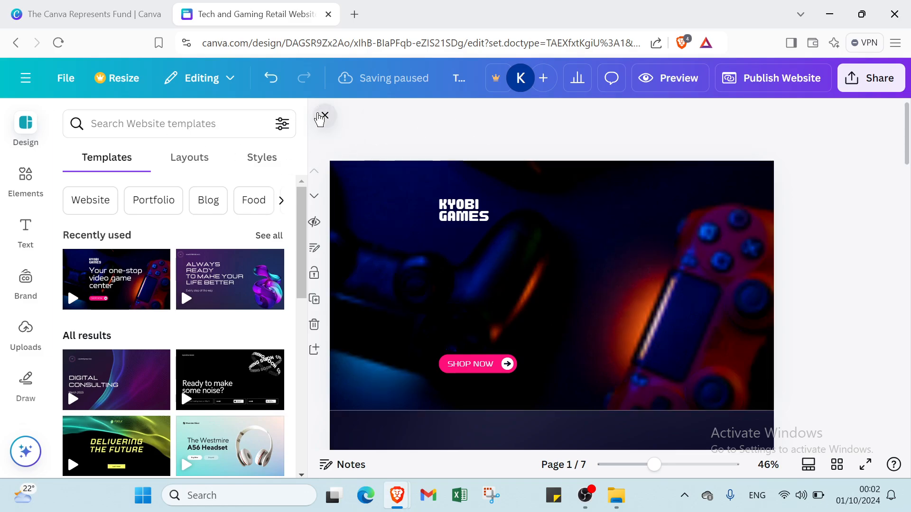
click(323, 115)
click(274, 84)
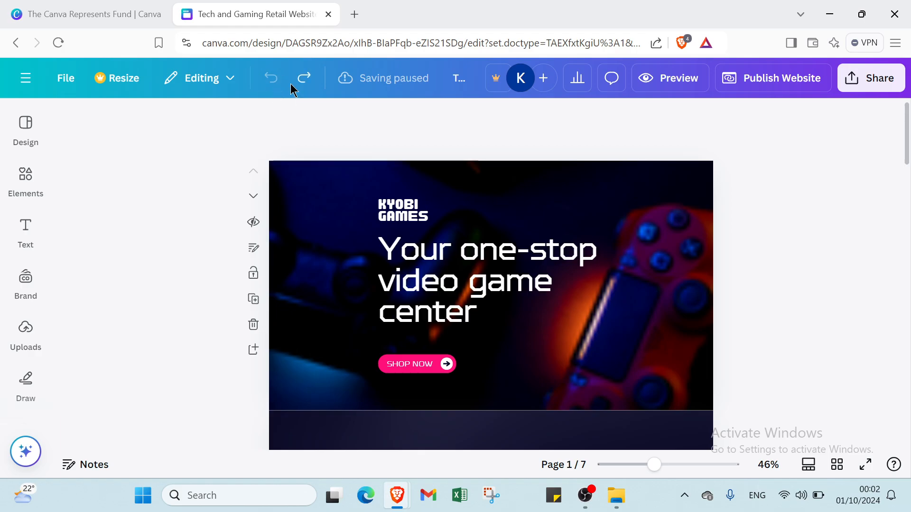
click(306, 79)
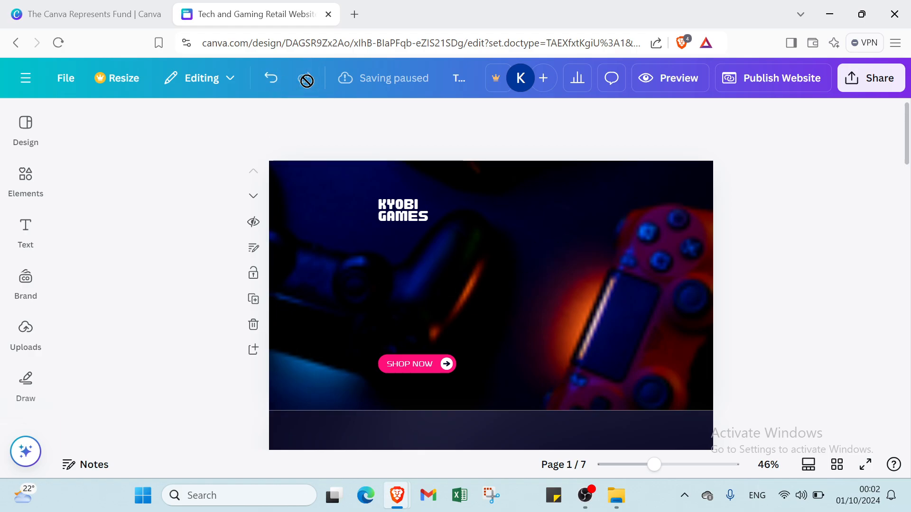
click(271, 79)
Step: Look through the element categories offered for the design and open the Flowers suggestions
click(25, 180)
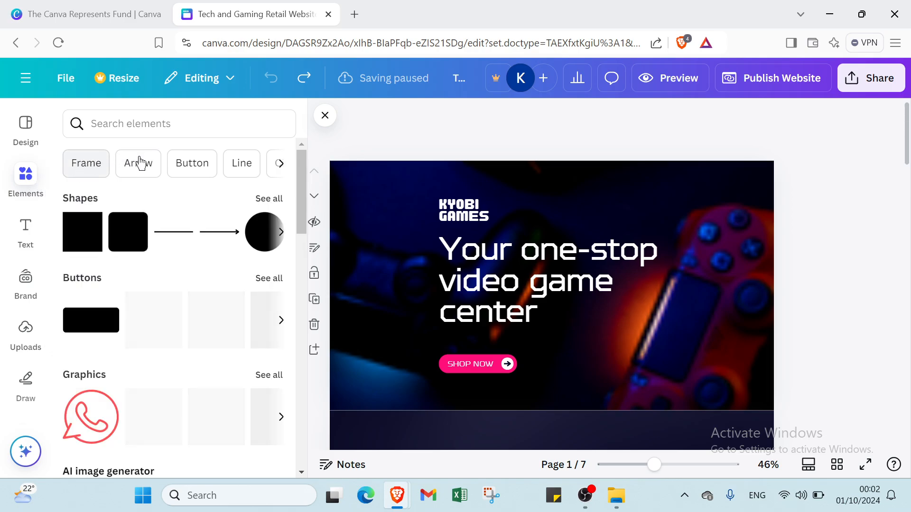
click(283, 164)
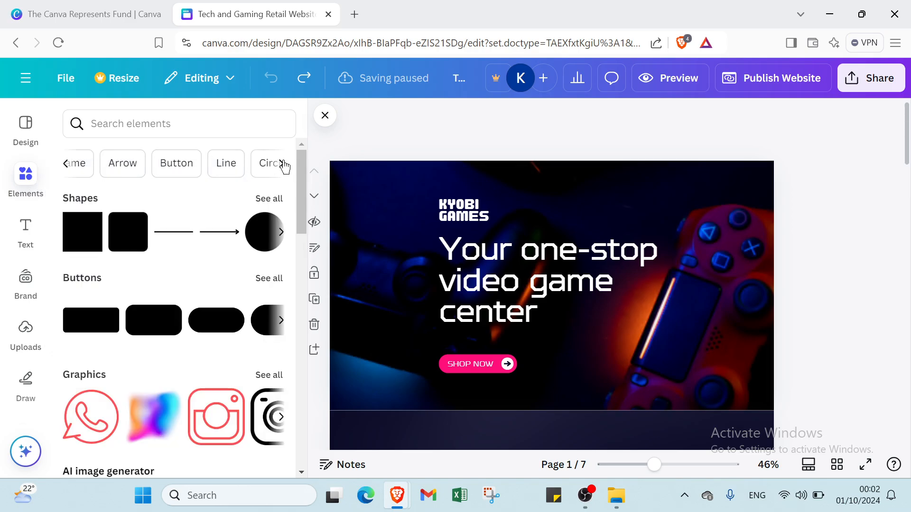
click(284, 164)
click(283, 165)
click(283, 165)
click(283, 165)
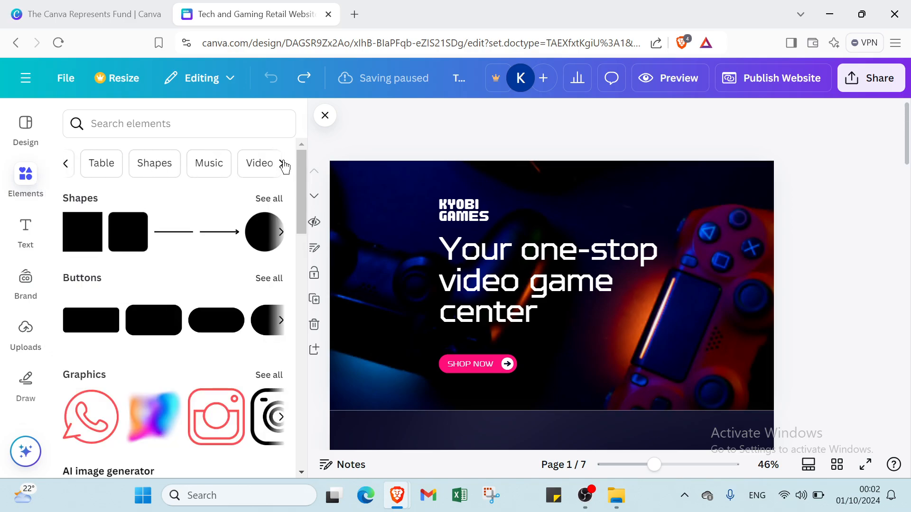
click(284, 165)
click(283, 164)
click(285, 165)
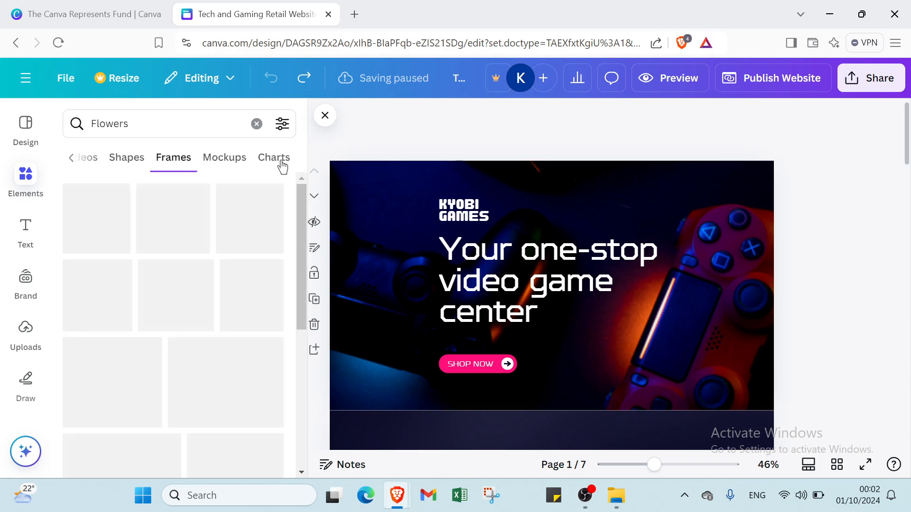
Step: Examine the Flowers elements across all types, from graphics and photos to frames, videos and mockups
click(72, 159)
click(75, 160)
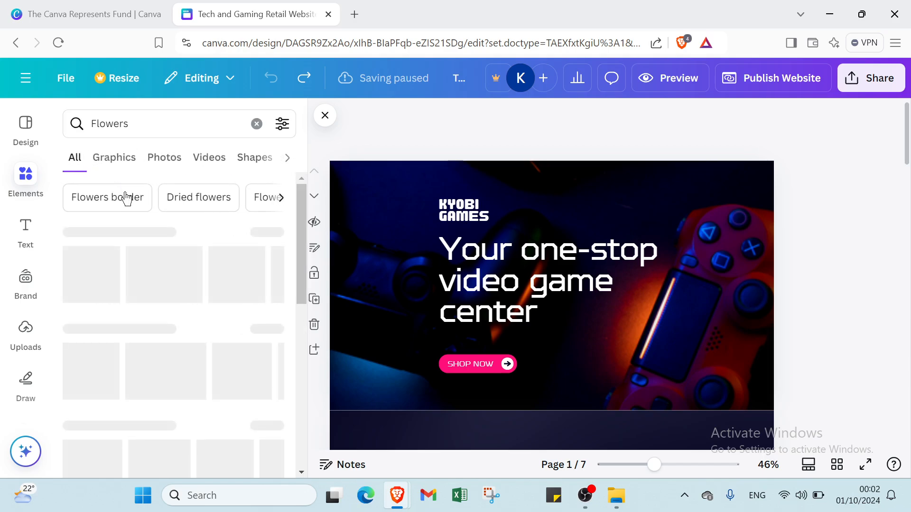
scroll(138, 232, down, 1)
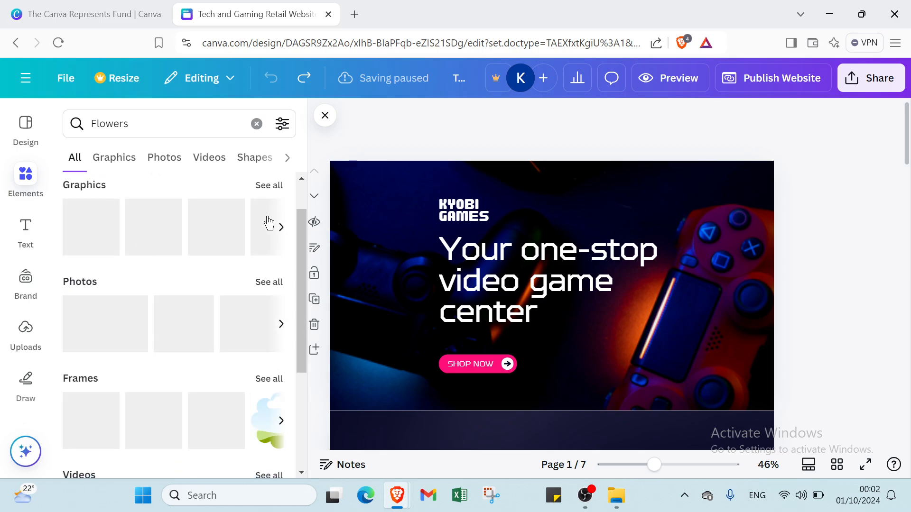
scroll(91, 284, down, 4)
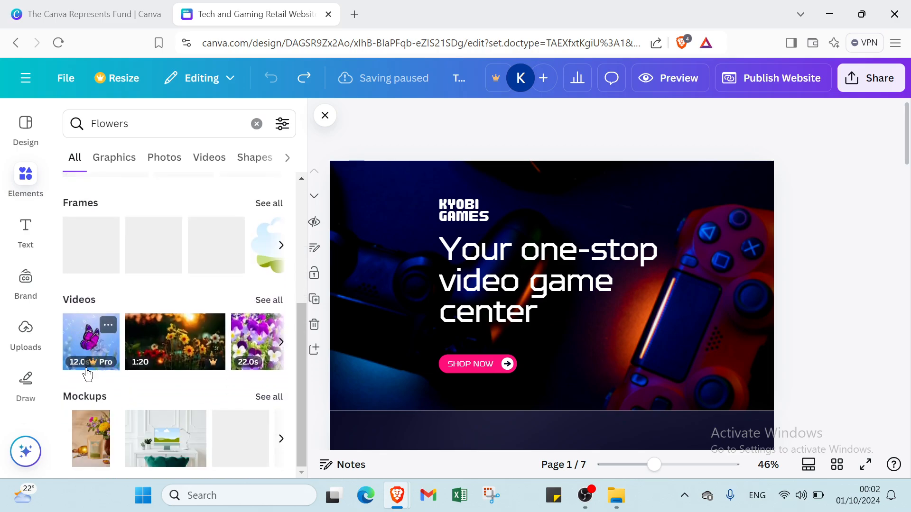
Step: Add a default heading, subheading and body text to the first page
click(29, 238)
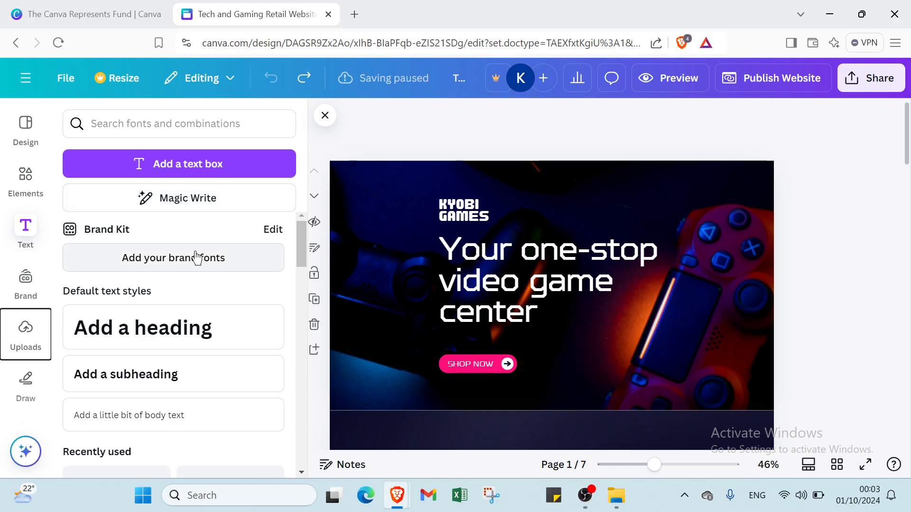
scroll(164, 328, down, 1)
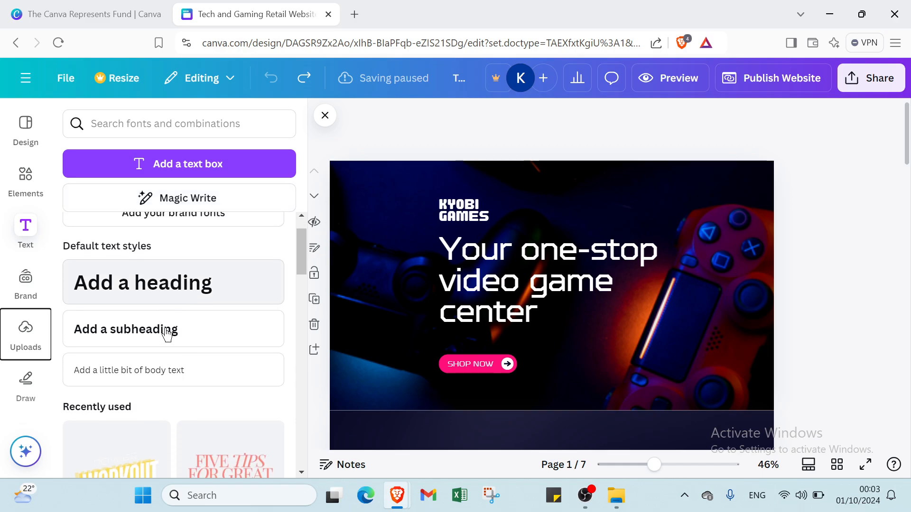
click(157, 286)
click(143, 326)
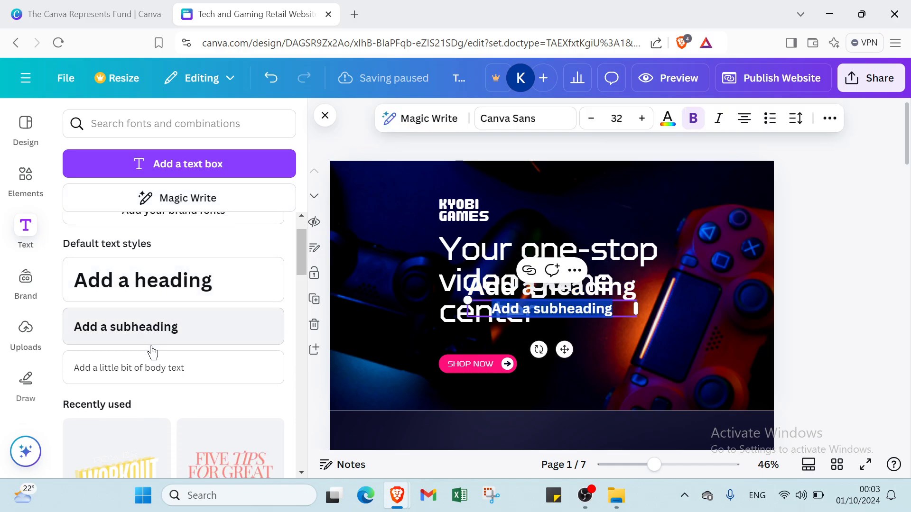
click(152, 369)
Step: Try the premium "Workout" text style, dismiss the upgrade offer, and add the "Five tips for great skin" style to the page
scroll(181, 346, down, 5)
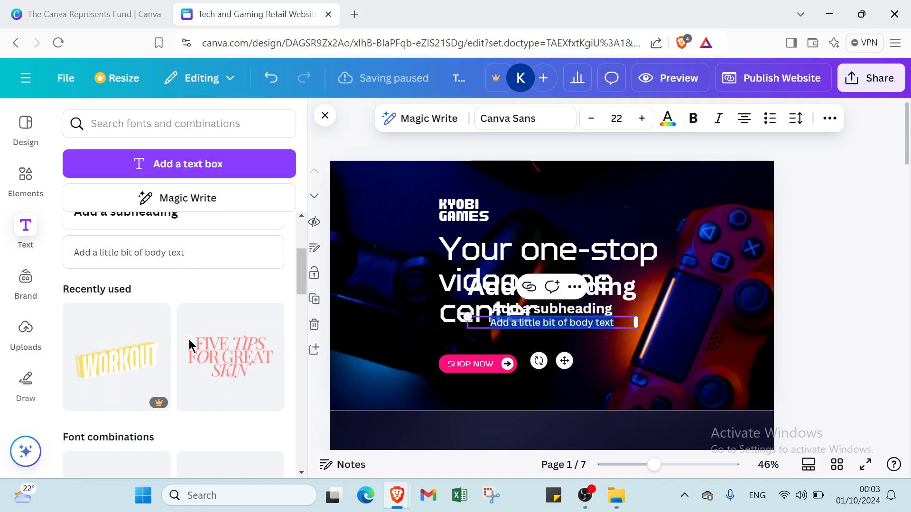
scroll(149, 302, up, 3)
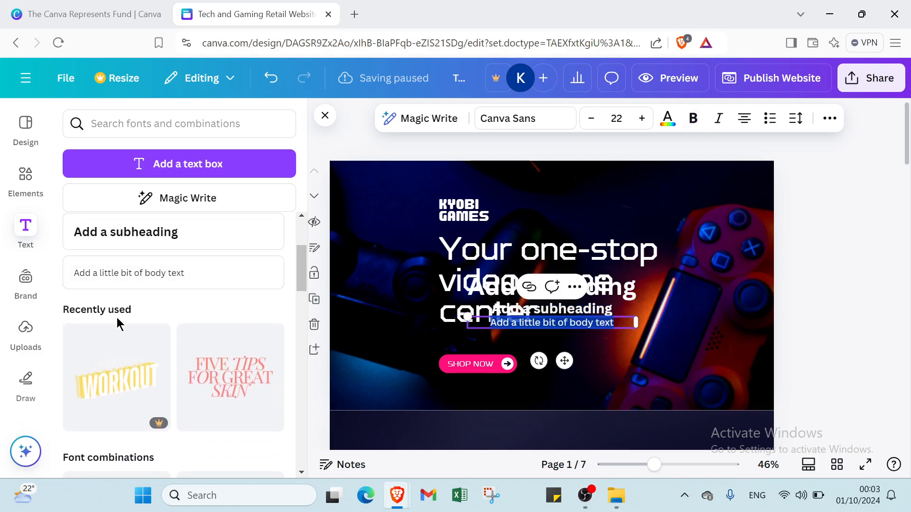
click(139, 373)
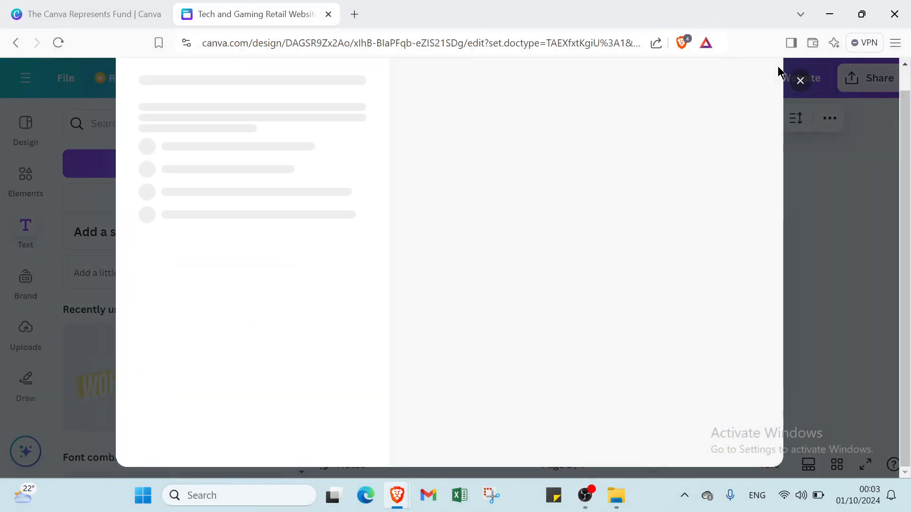
click(804, 82)
scroll(209, 337, down, 3)
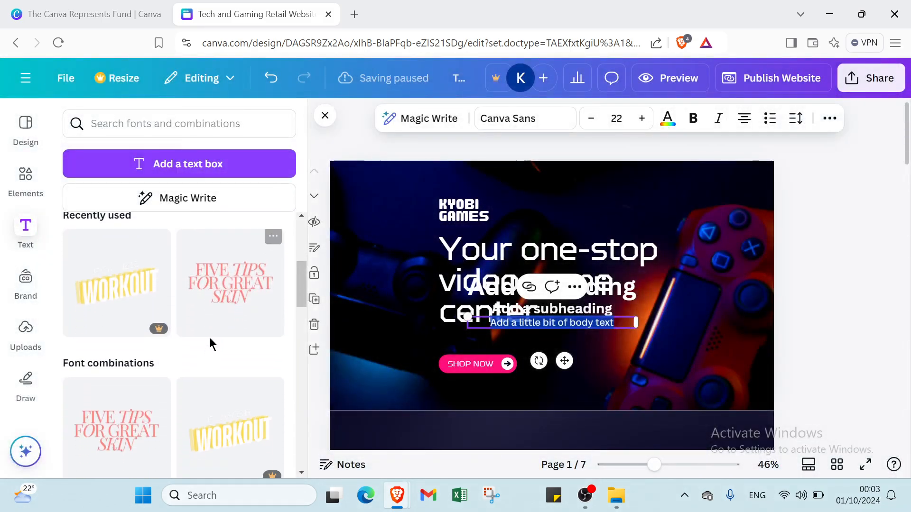
click(222, 299)
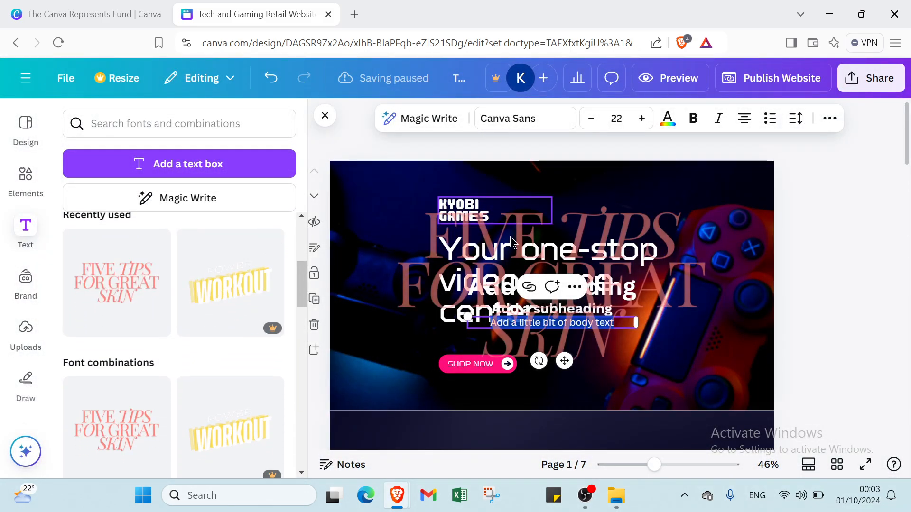
Step: Look through the Brand Kit options for logos, colors, fonts, brand voice, photos, graphics and icons
click(33, 292)
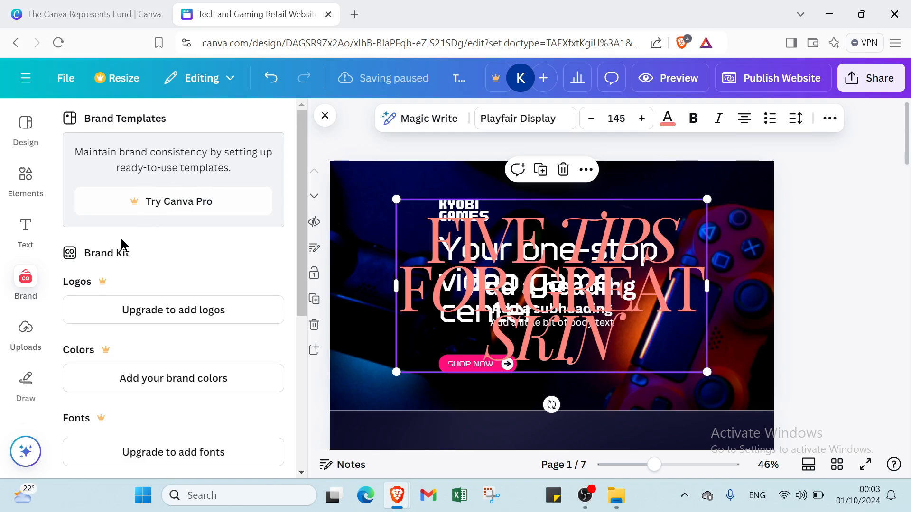
scroll(119, 238, down, 2)
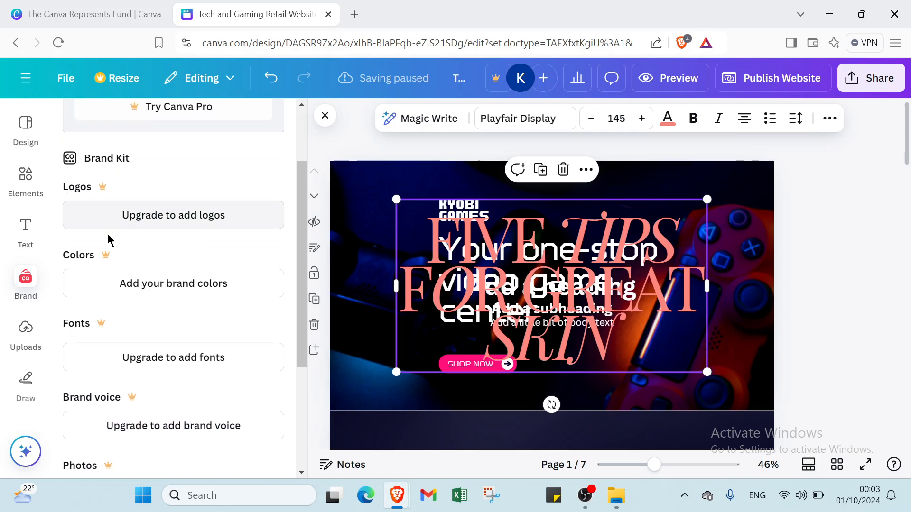
scroll(104, 255, down, 4)
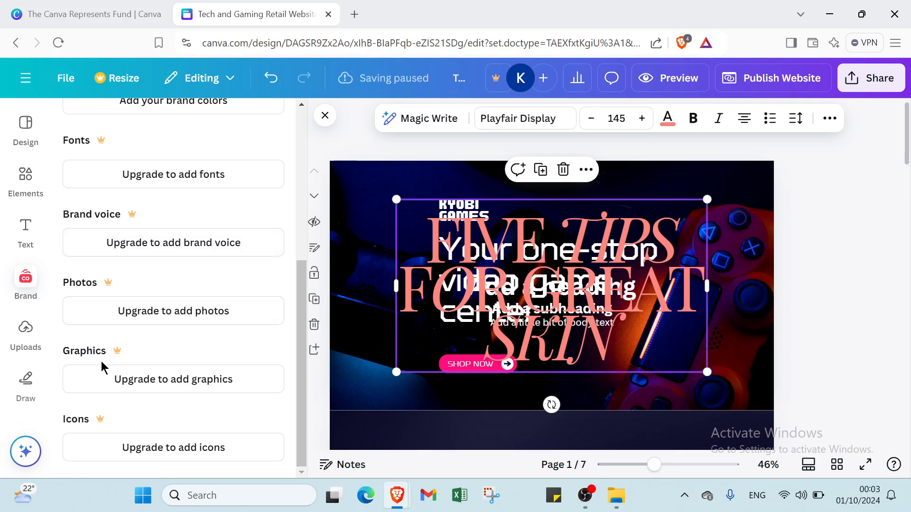
Step: Look at the options for uploading images and videos, dismissing the file chooser without uploading anything
click(26, 329)
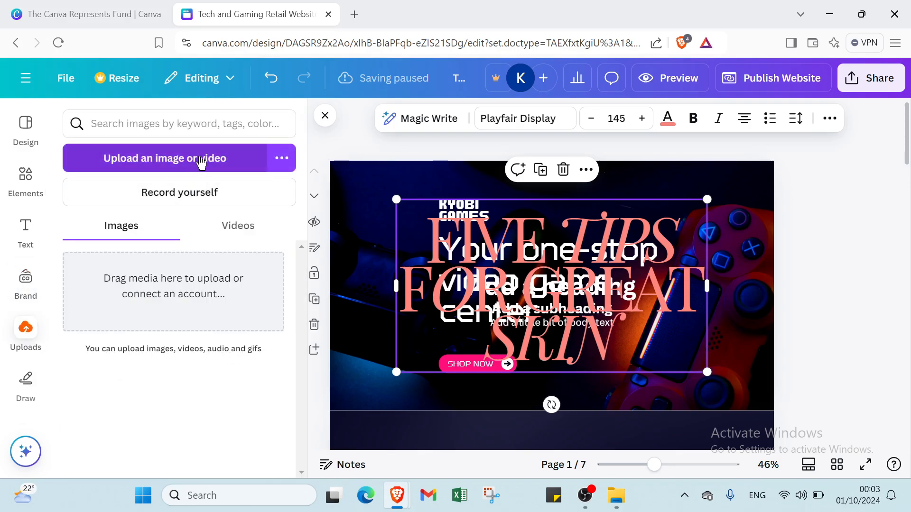
click(201, 159)
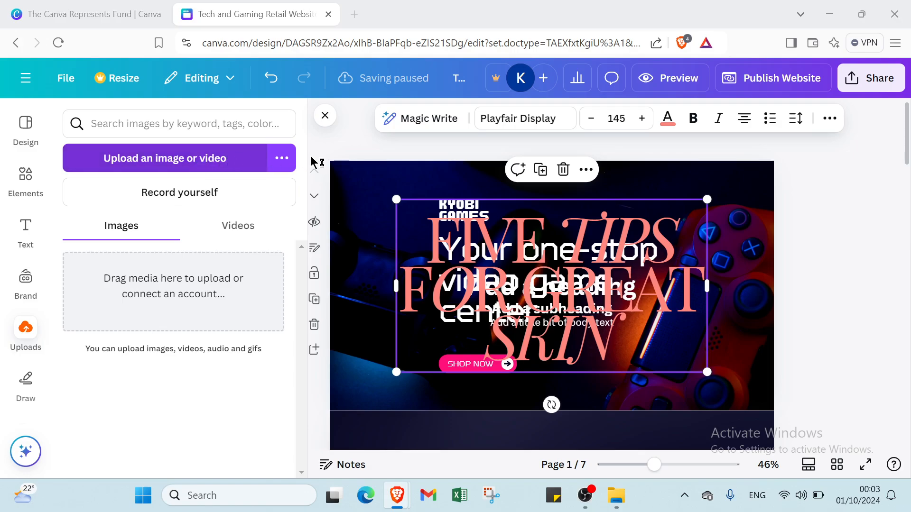
click(433, 9)
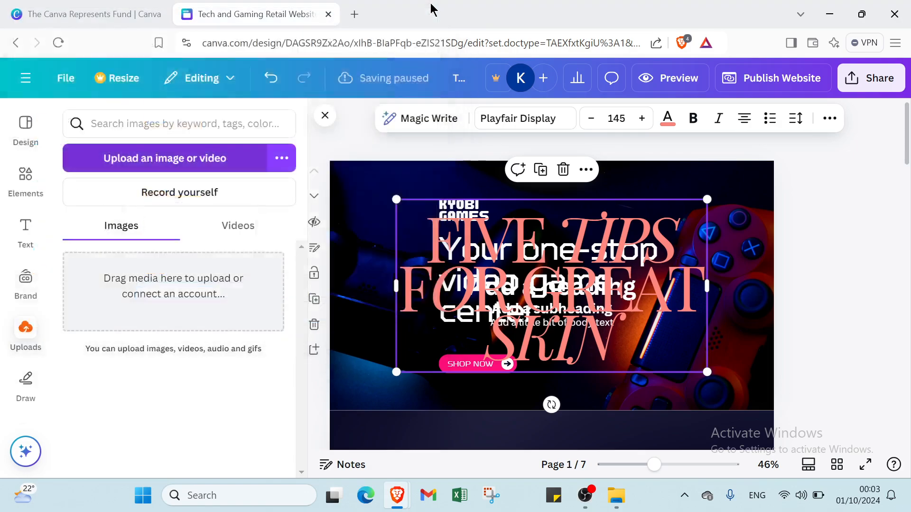
click(226, 230)
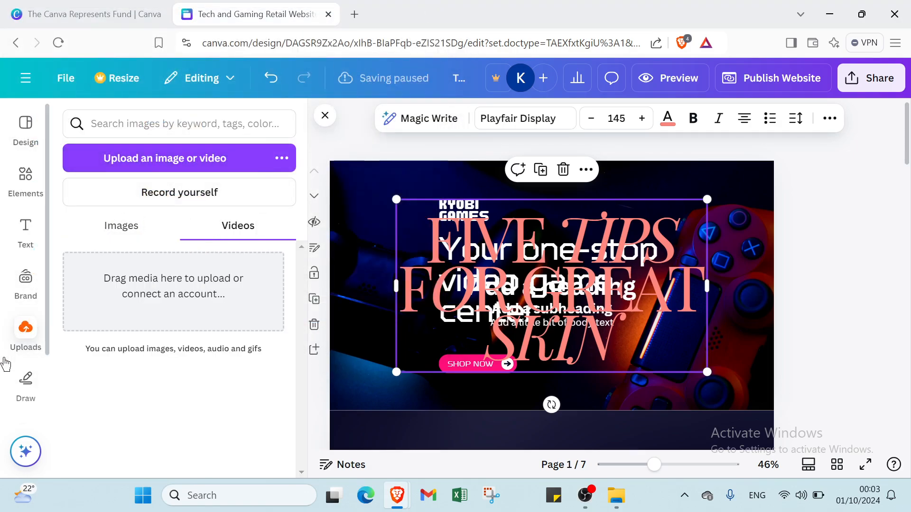
Step: Draw a short red marker curve above the KYOBI GAMES logo, try undoing and redoing the recent additions, and undo the curve
click(25, 380)
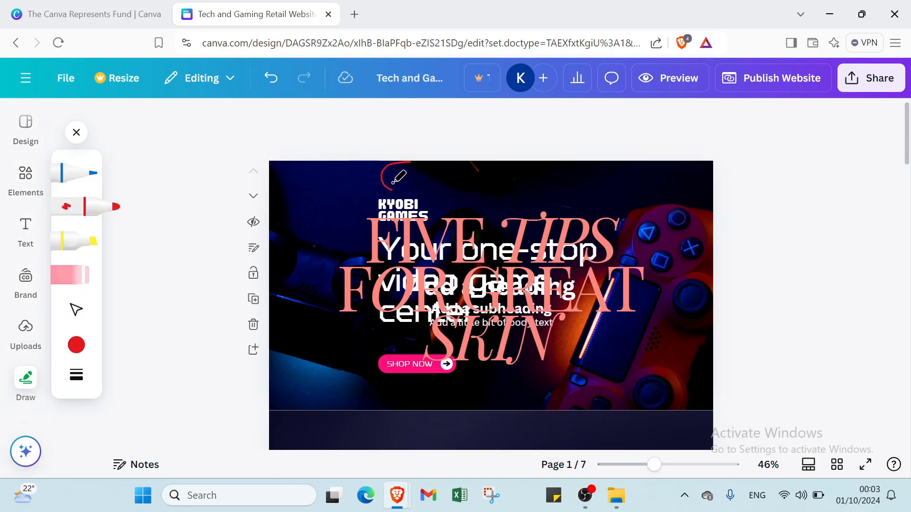
click(75, 314)
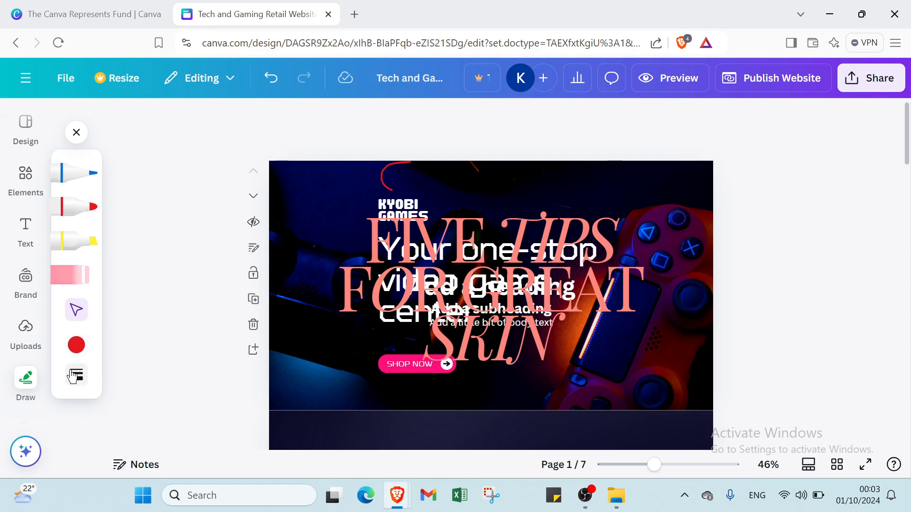
click(273, 78)
click(274, 78)
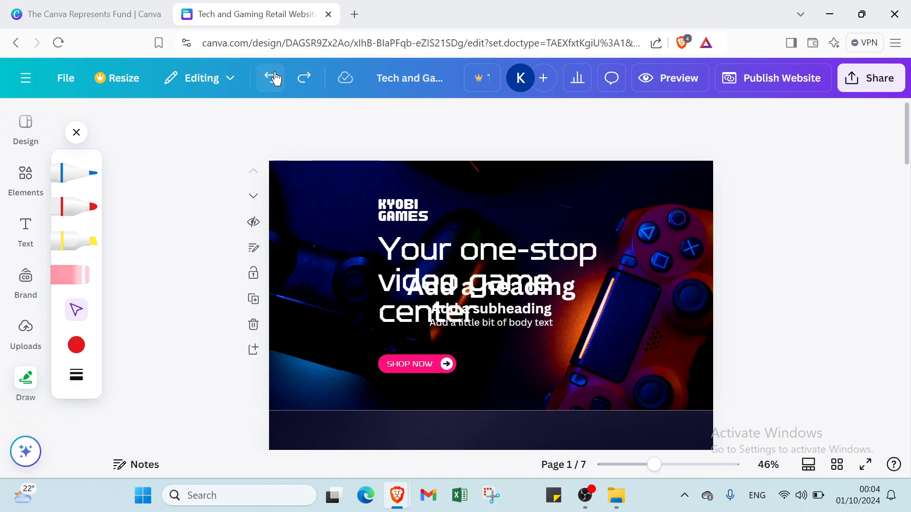
click(300, 78)
click(299, 78)
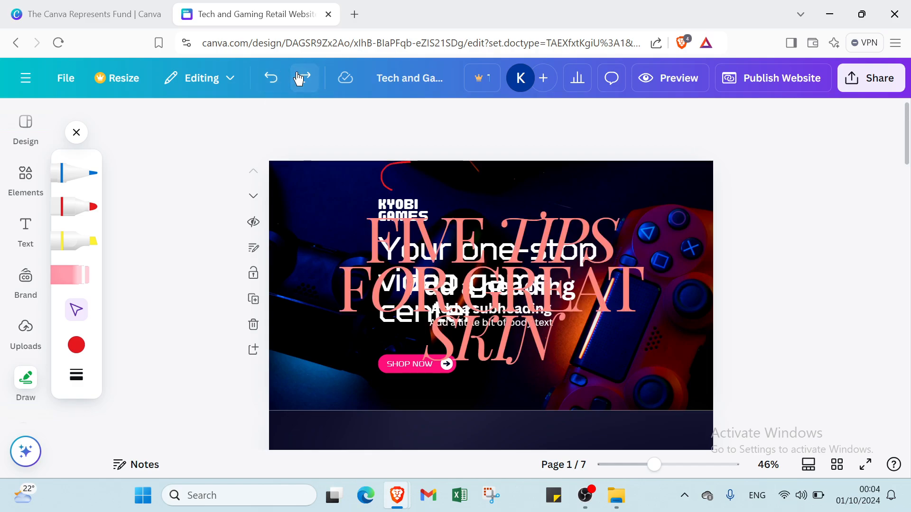
click(271, 77)
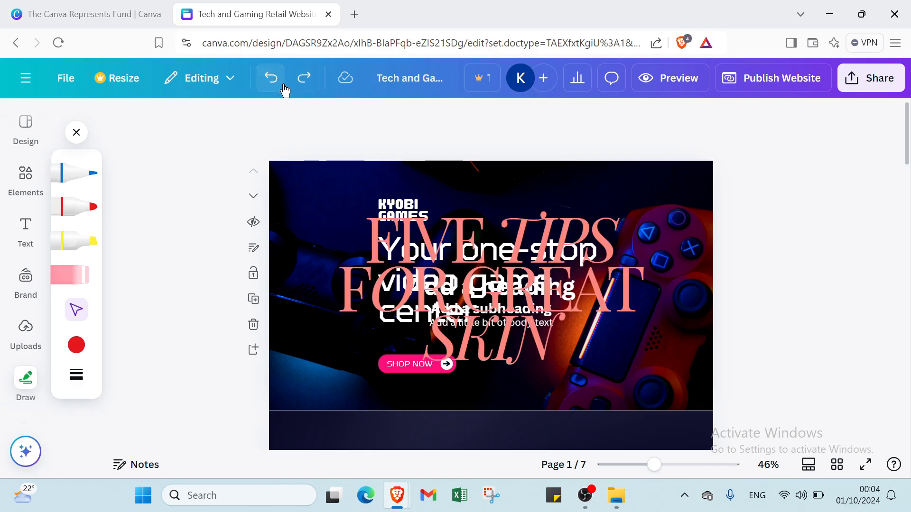
Step: Handwrite "CANVA" with the yellow highlighter across the upper edge of the first page
click(78, 248)
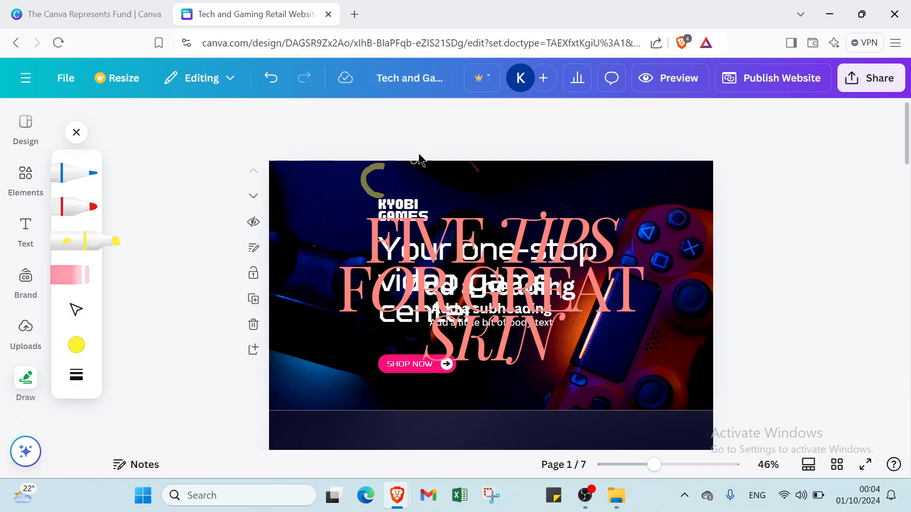
mouse_move(414, 195)
mouse_down()
mouse_move(413, 159)
mouse_move(441, 200)
mouse_up()
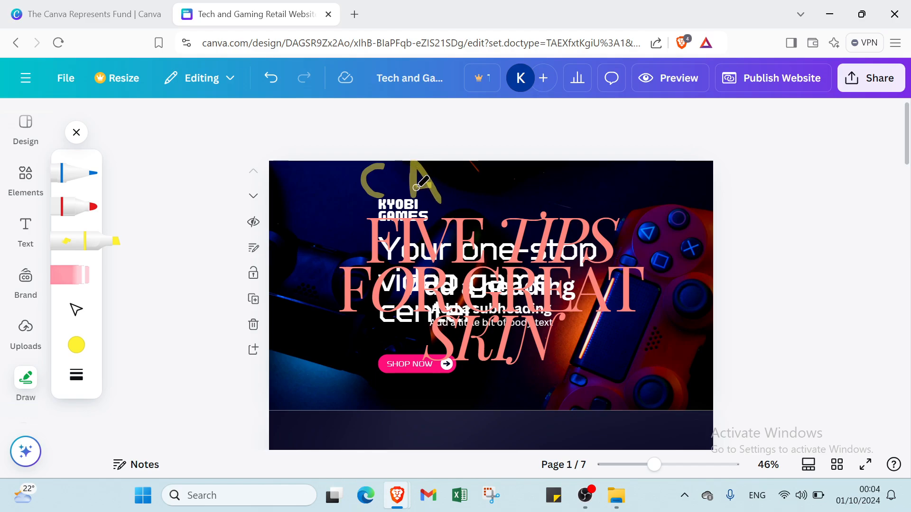
drag(474, 161, 483, 204)
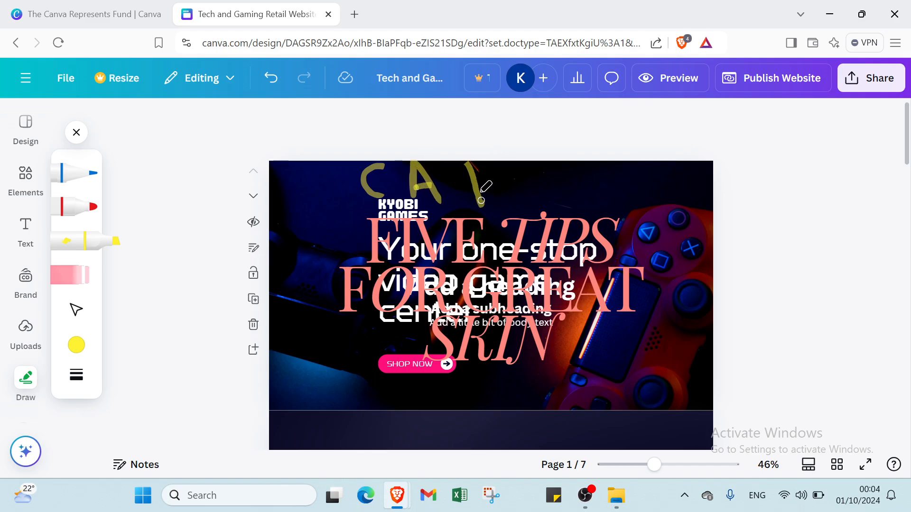
mouse_move(473, 162)
mouse_down()
mouse_move(497, 189)
mouse_move(500, 165)
mouse_move(536, 163)
mouse_move(552, 198)
mouse_move(562, 159)
mouse_move(592, 199)
mouse_up()
mouse_move(594, 160)
mouse_down()
mouse_move(618, 189)
mouse_move(587, 193)
mouse_up()
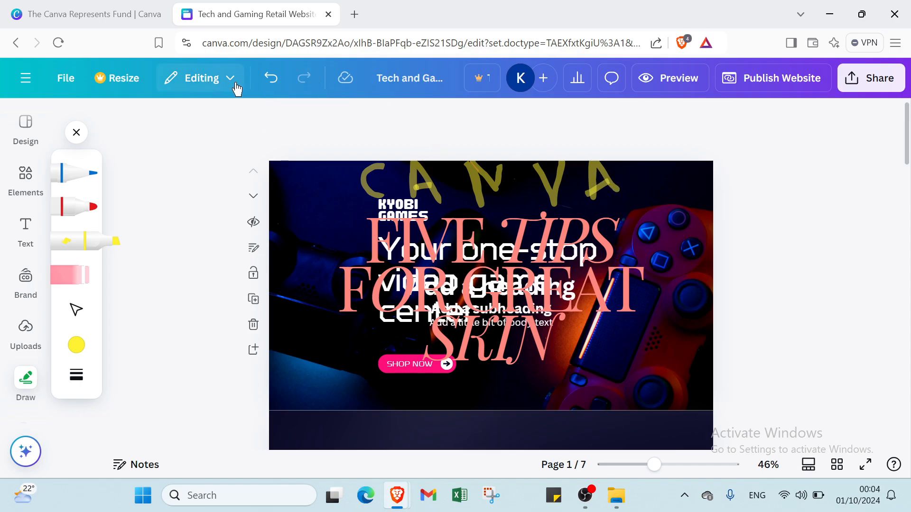
Step: Undo the last highlighter stroke and erase the remaining handwritten "CANVA" letters
click(268, 79)
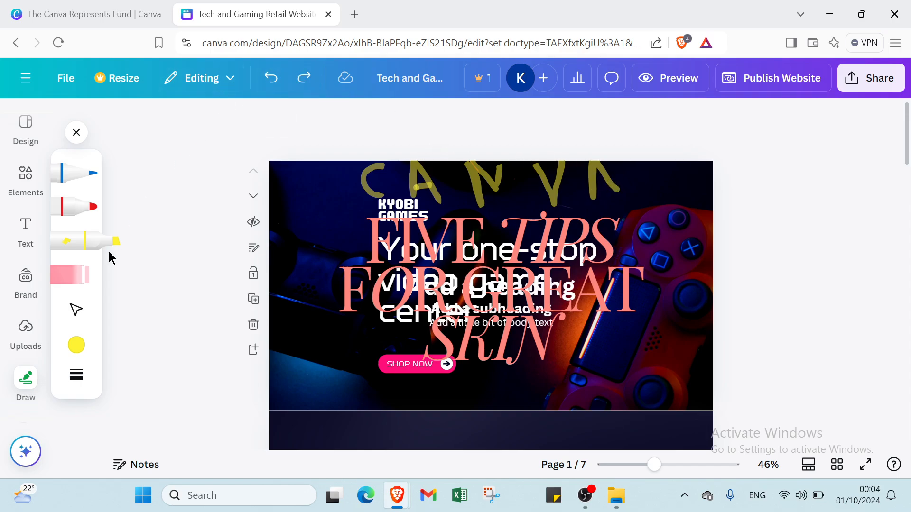
click(78, 280)
mouse_move(391, 190)
mouse_down()
mouse_move(367, 198)
mouse_move(394, 167)
mouse_move(419, 164)
mouse_up()
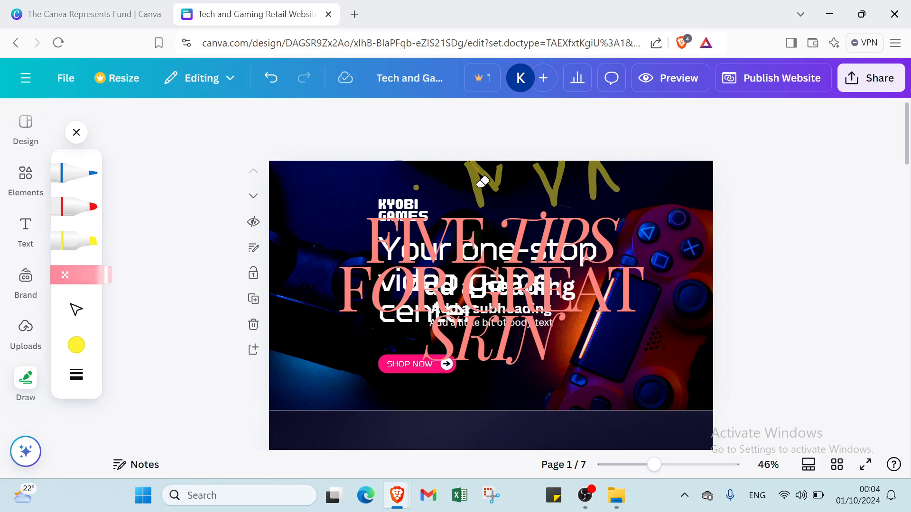
drag(483, 181, 422, 187)
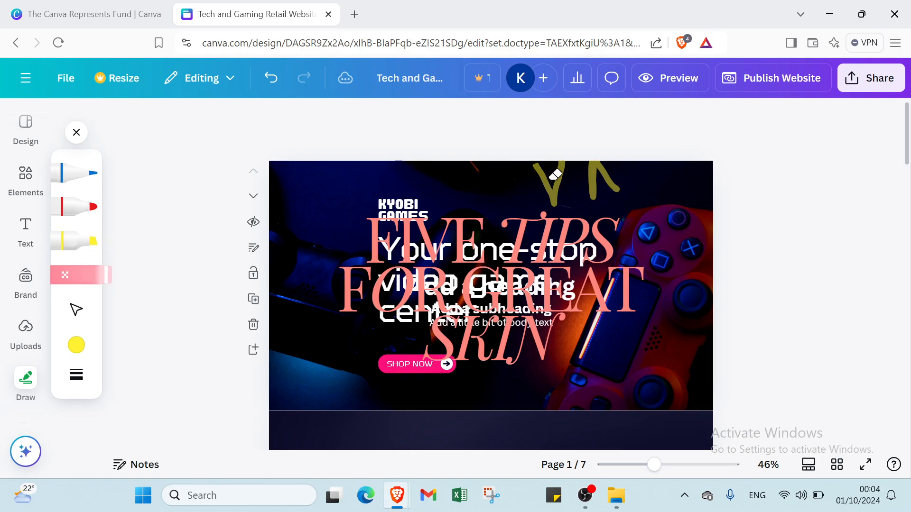
mouse_move(555, 174)
mouse_down()
mouse_move(612, 171)
mouse_move(594, 173)
mouse_up()
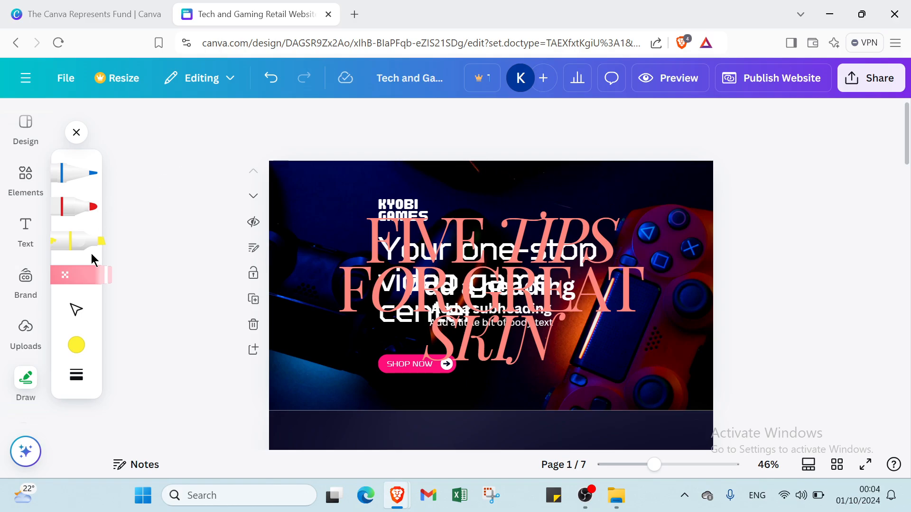
Step: Deselect the eraser and close the drawing tools
click(80, 280)
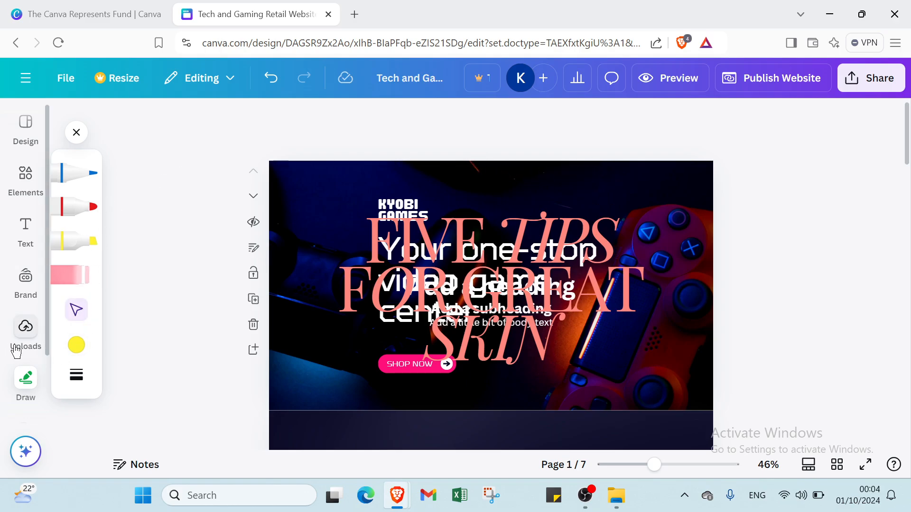
click(74, 78)
click(123, 84)
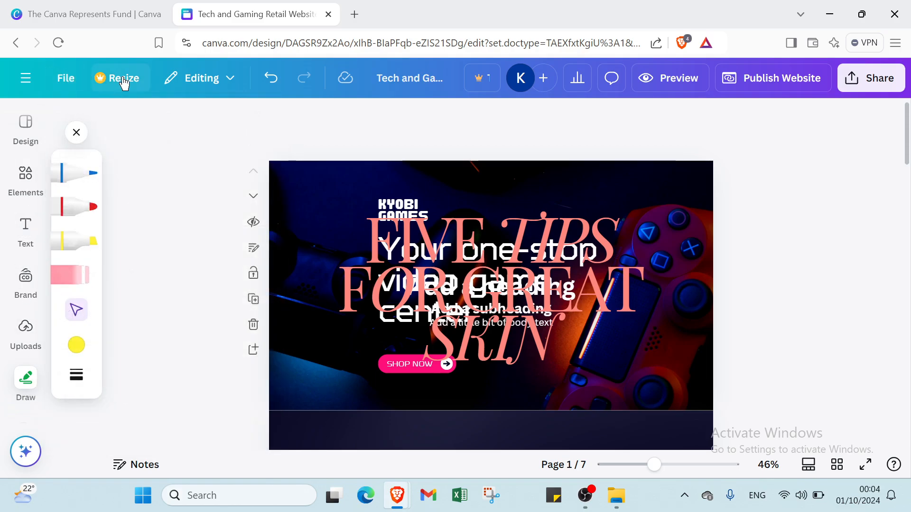
click(78, 137)
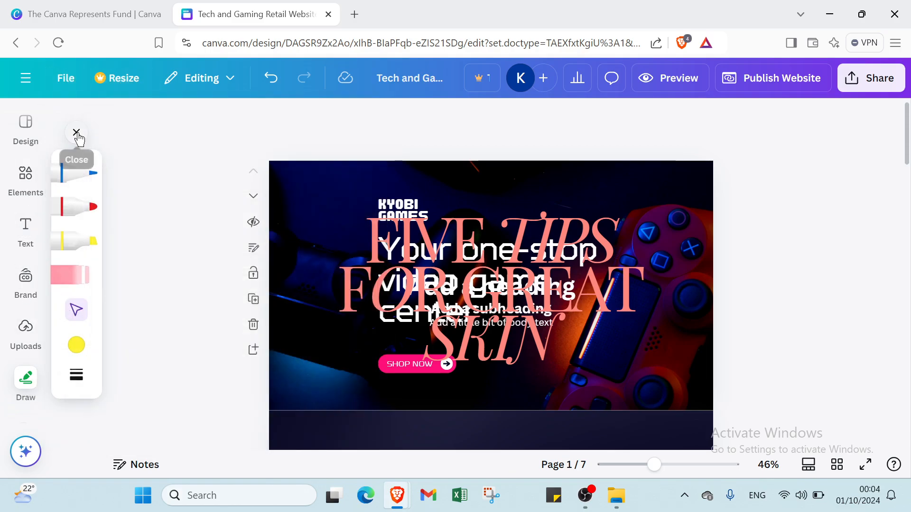
click(76, 133)
Step: Look at the available editing modes and the comment options for the current page, leaving both unchanged
click(190, 85)
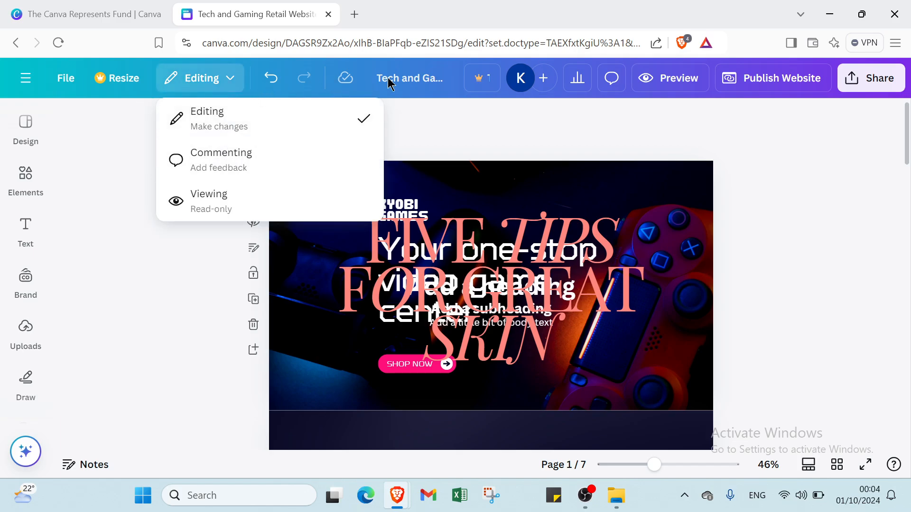
click(441, 115)
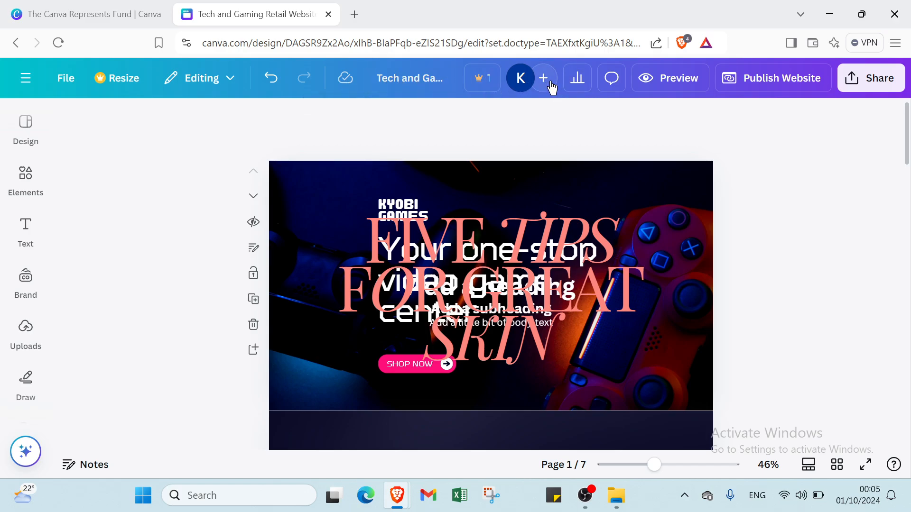
click(617, 84)
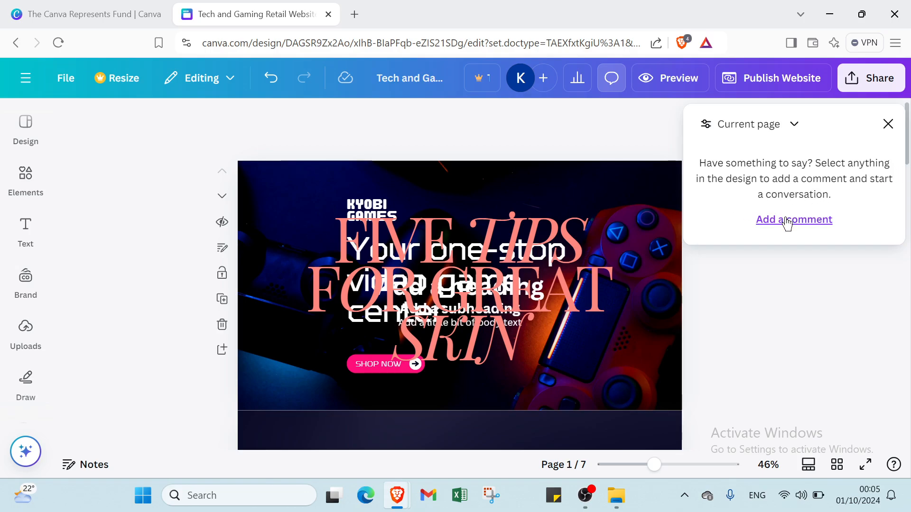
click(888, 124)
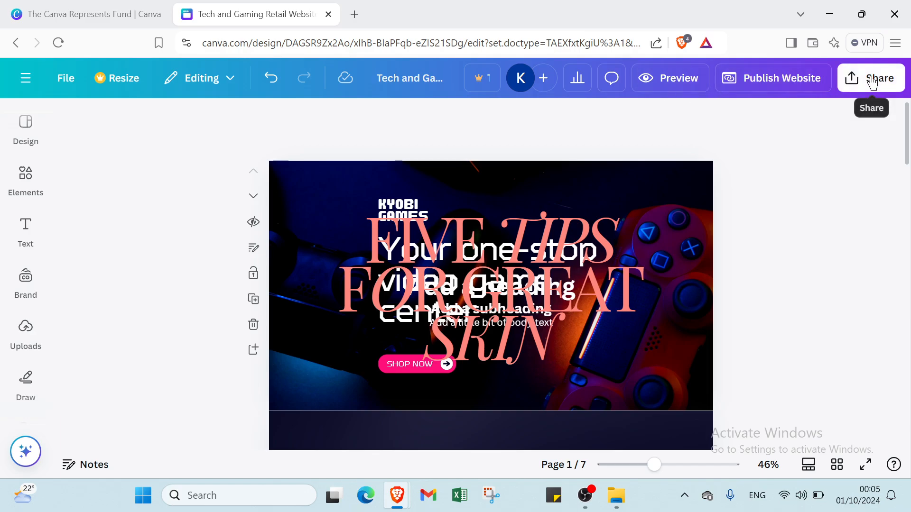
Step: Duplicate the first page of the website
scroll(730, 250, down, 4)
scroll(565, 347, down, 15)
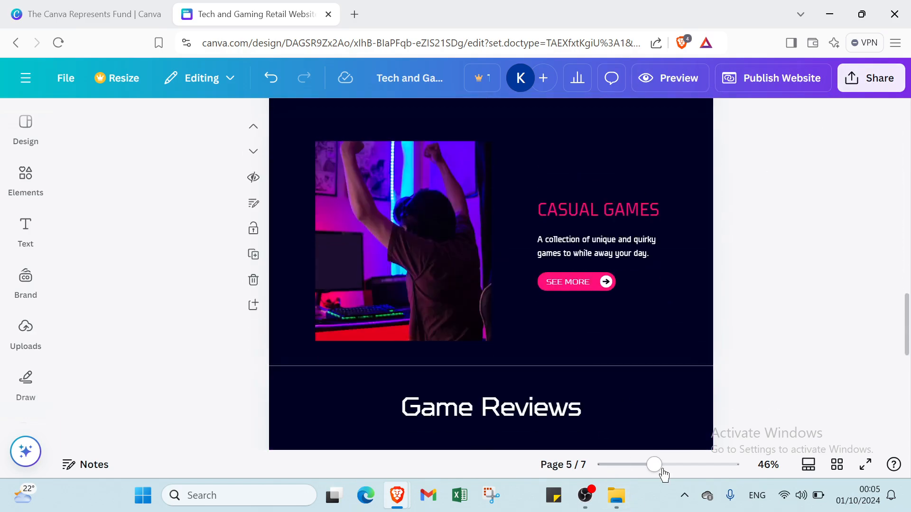
mouse_move(659, 468)
mouse_down()
mouse_move(720, 464)
mouse_move(644, 470)
mouse_up()
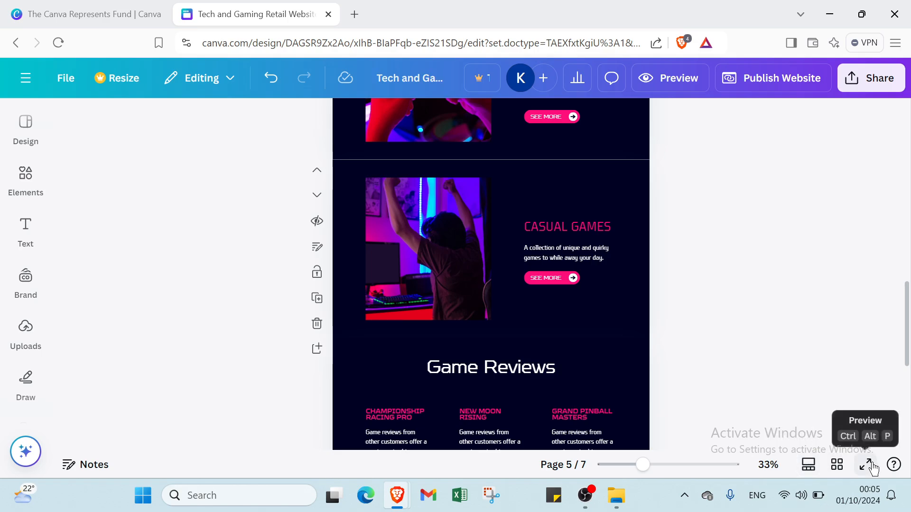
scroll(601, 301, up, 15)
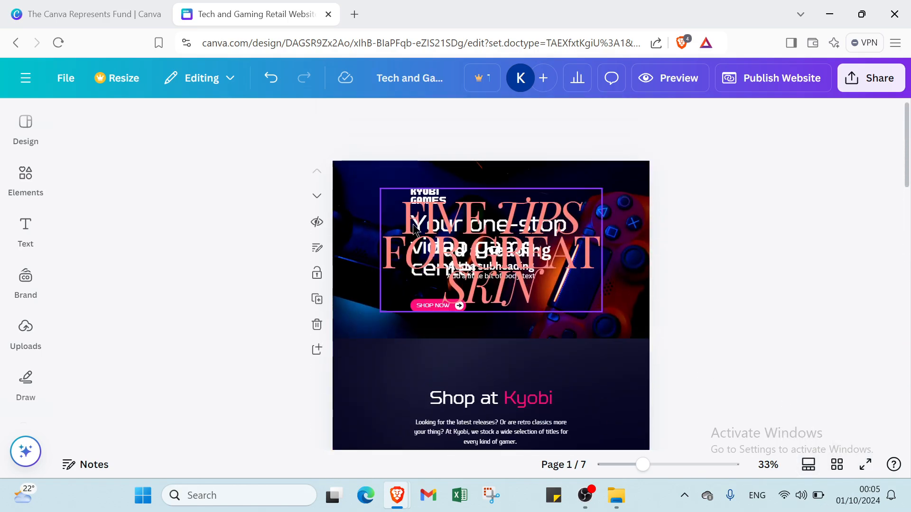
click(317, 300)
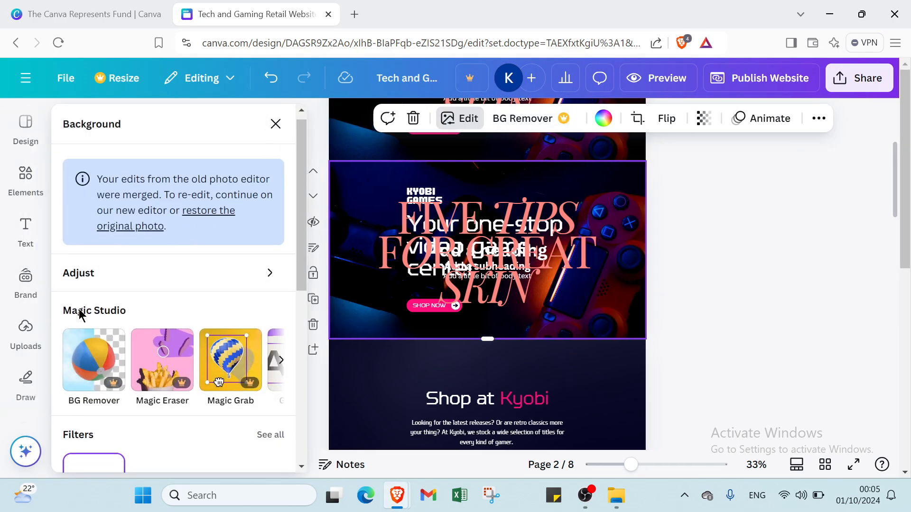
Step: Look through the background photo's adjustments, filters and effects, and try the background remover, dismissing the upgrade offer
scroll(81, 315, down, 5)
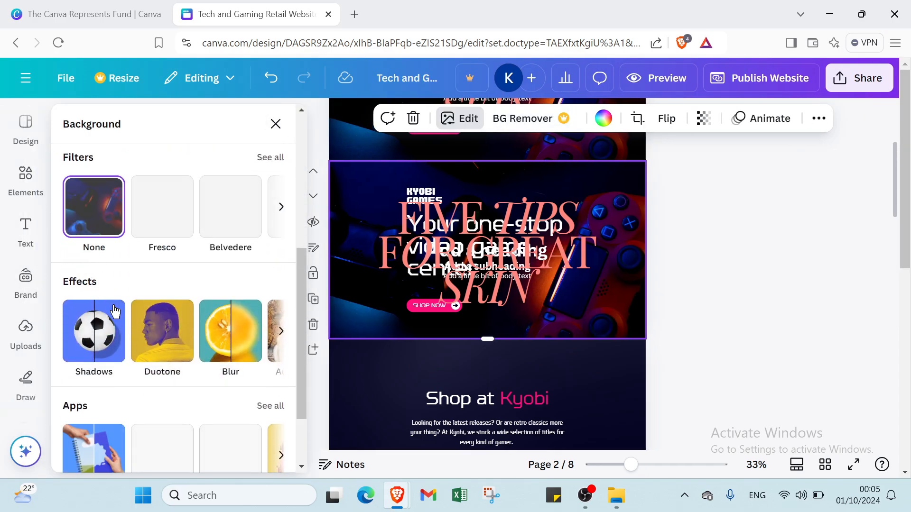
scroll(114, 317, down, 2)
scroll(143, 295, up, 2)
scroll(143, 294, up, 5)
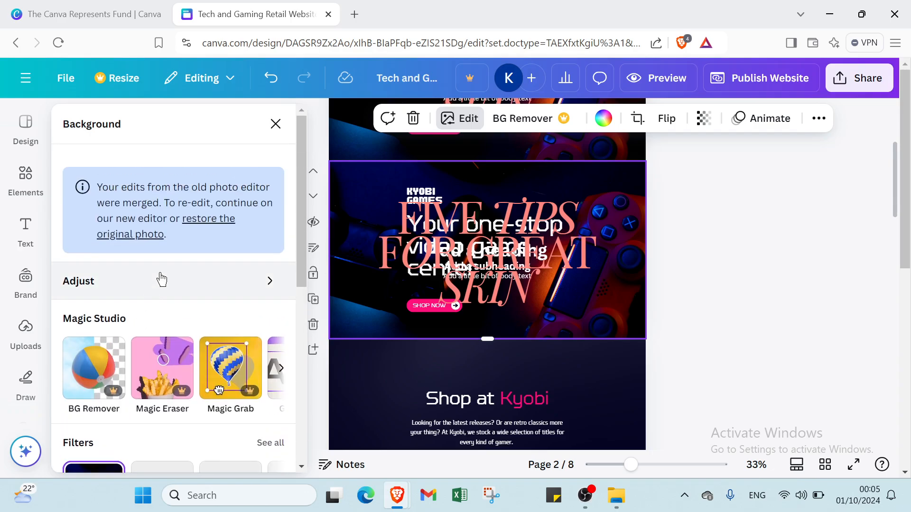
click(522, 119)
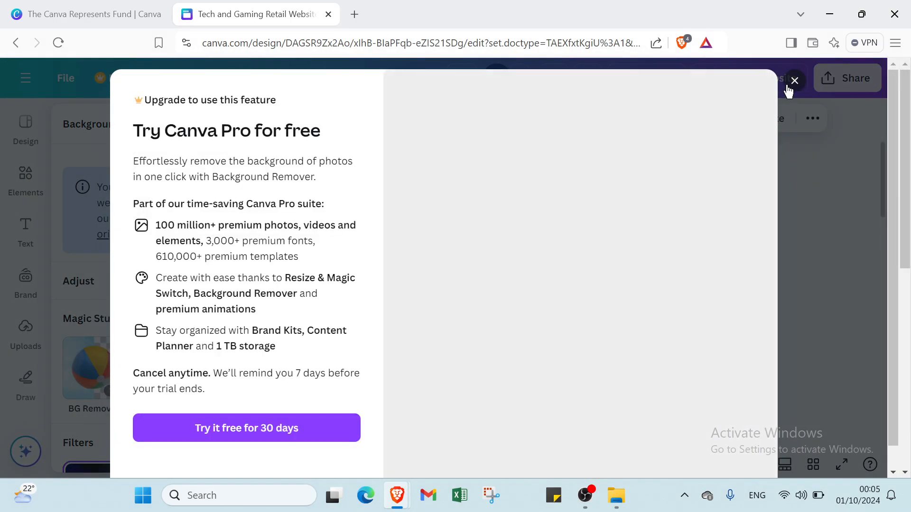
click(788, 88)
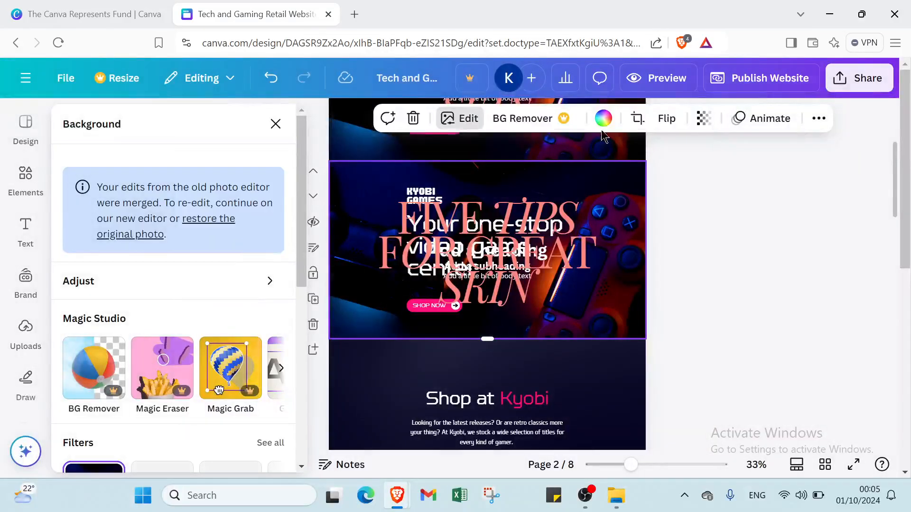
Step: Replace the duplicated page's background with pink #ff0f7b and apply the Fade page animation to it
click(603, 118)
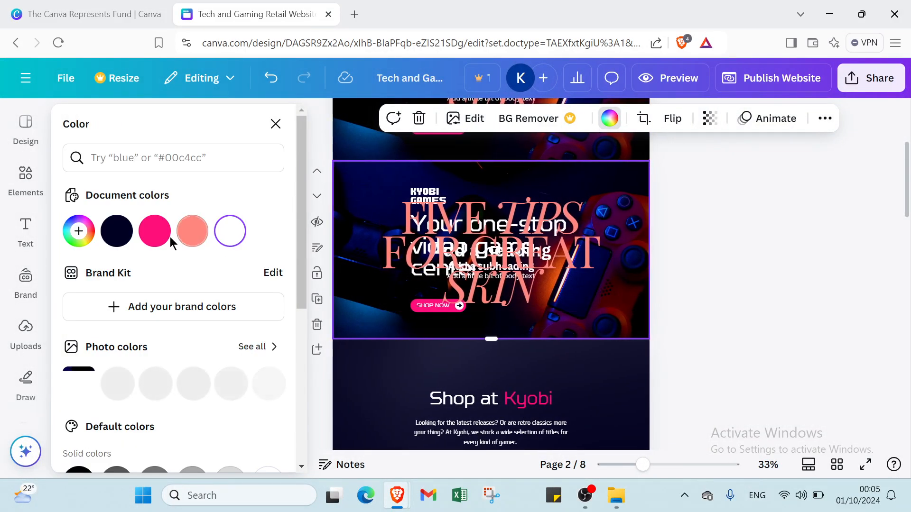
click(154, 231)
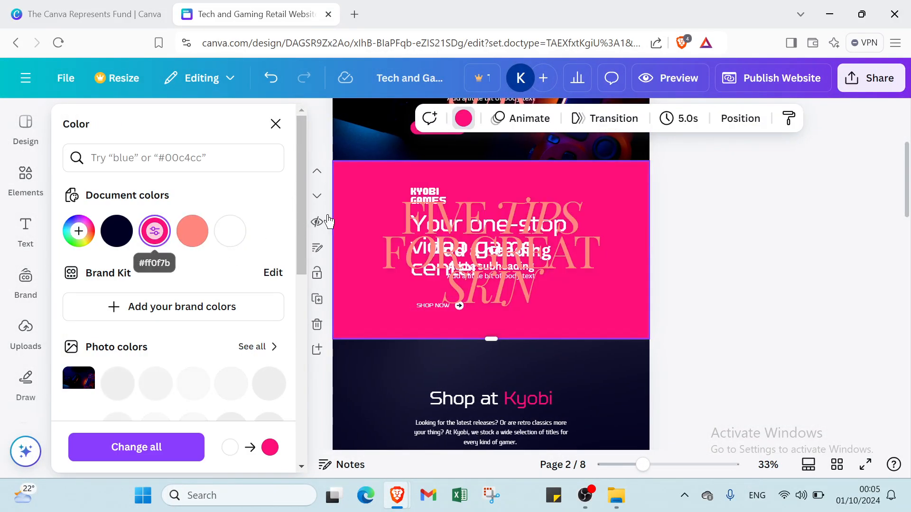
click(530, 119)
click(112, 227)
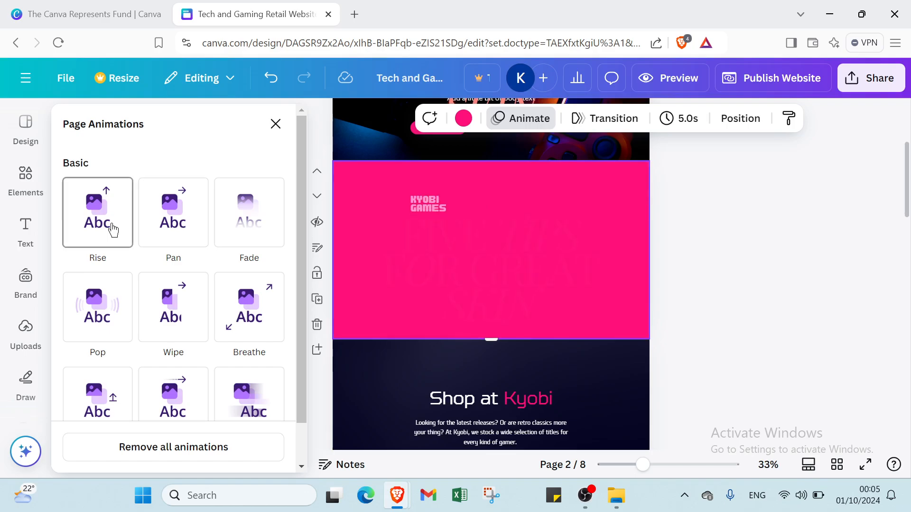
click(175, 222)
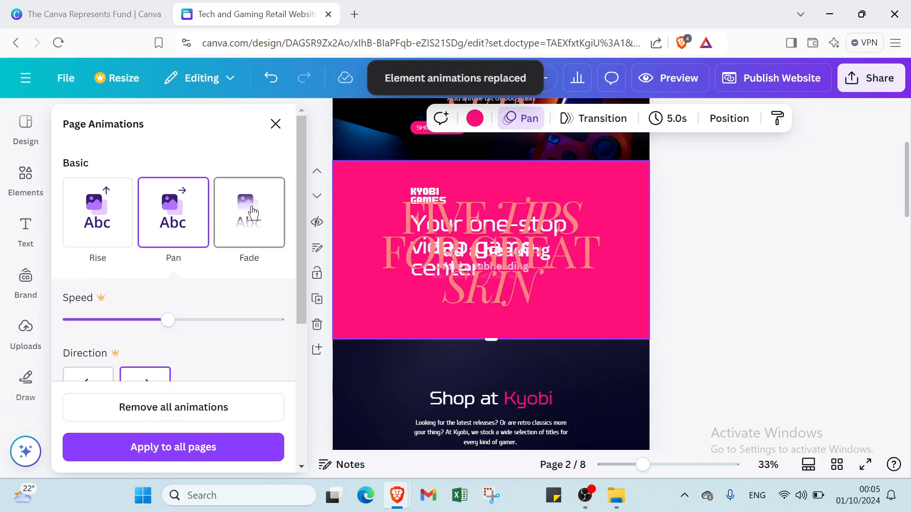
click(247, 216)
Step: Add a Dissolve transition to the pink page and set its timing to 30 seconds
click(621, 120)
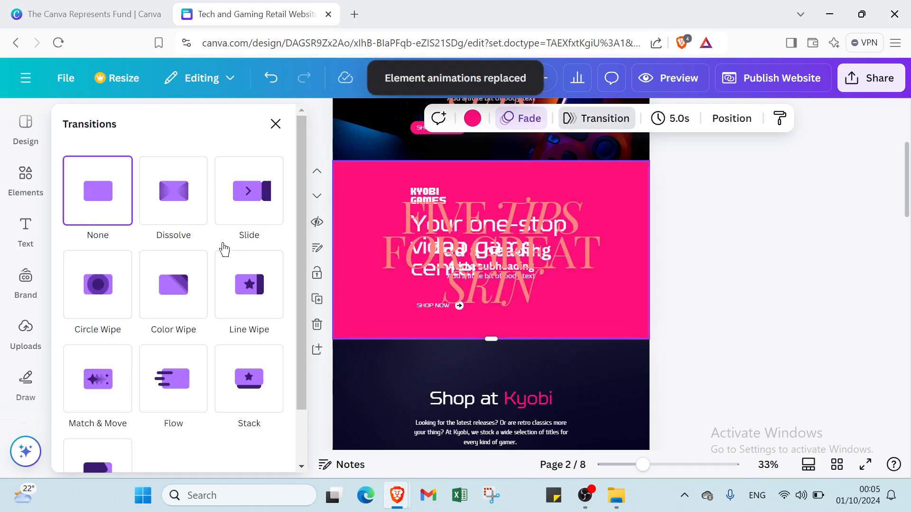
click(175, 231)
click(677, 119)
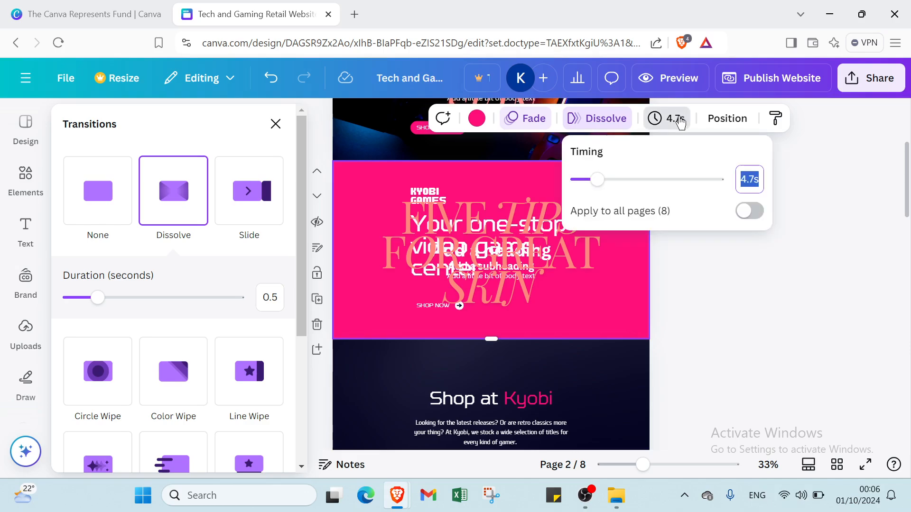
drag(599, 180, 767, 180)
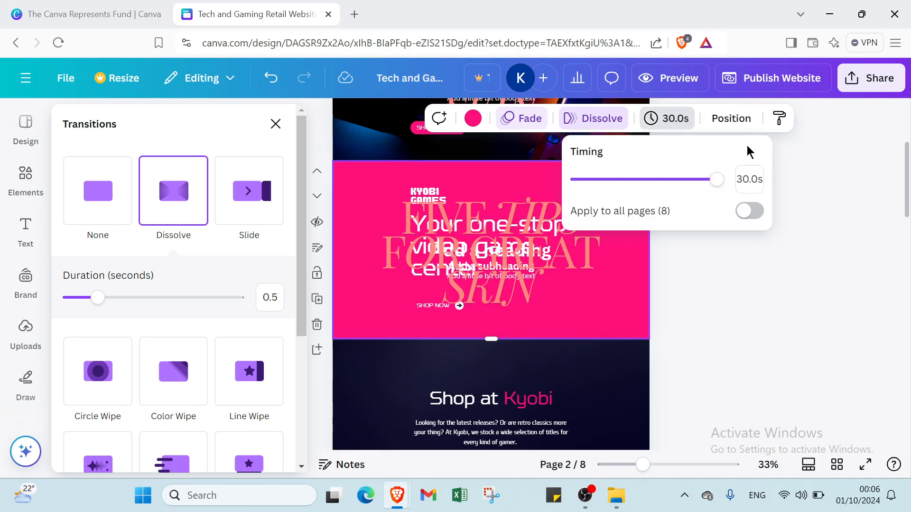
Step: Format the "Add a little bit of body text" layer on the pink page as an italic, right-aligned bulleted list
click(732, 119)
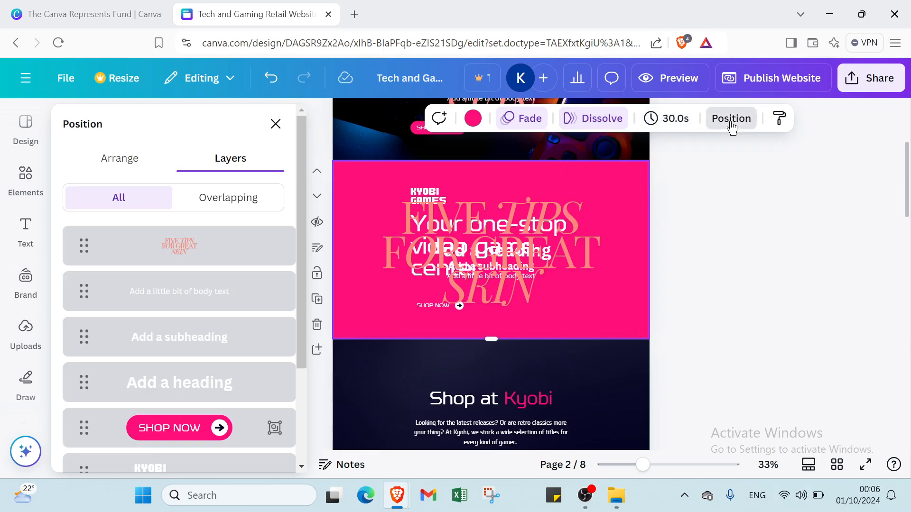
click(187, 292)
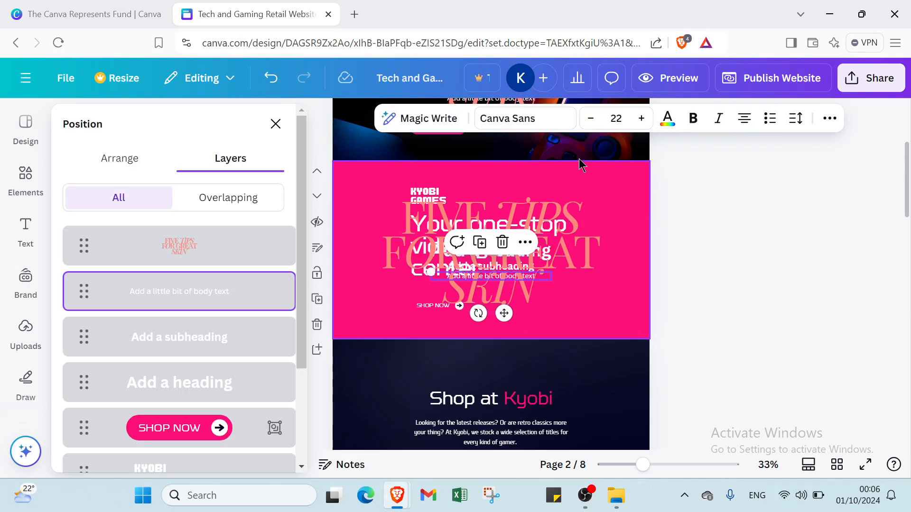
click(716, 122)
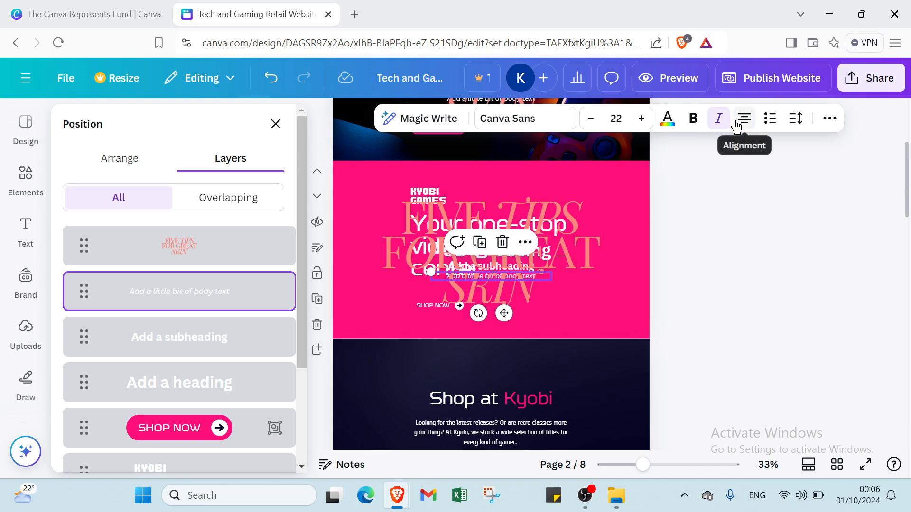
click(736, 126)
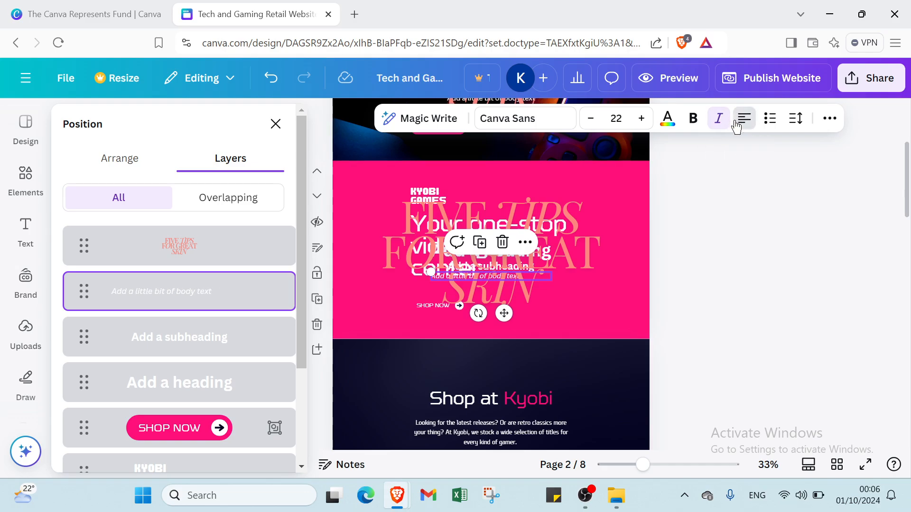
click(737, 124)
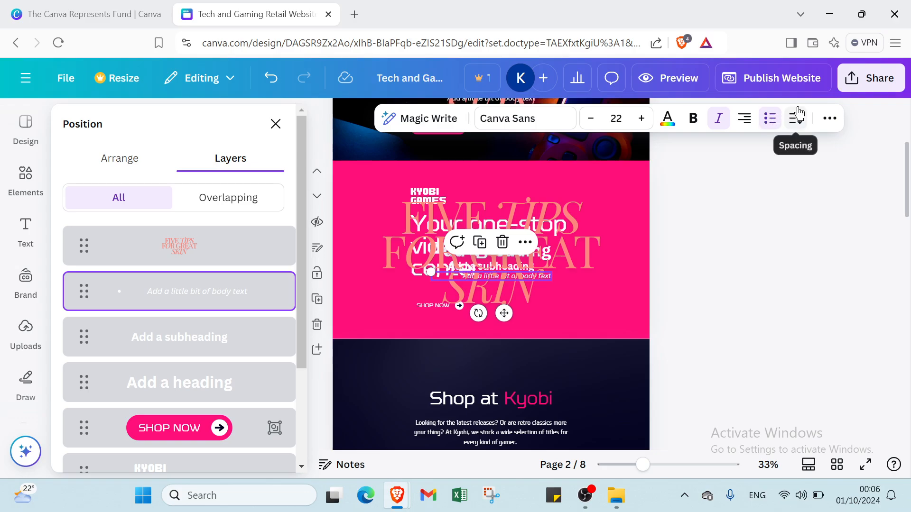
Step: Apply the Shadow effect to the selected body text
click(829, 125)
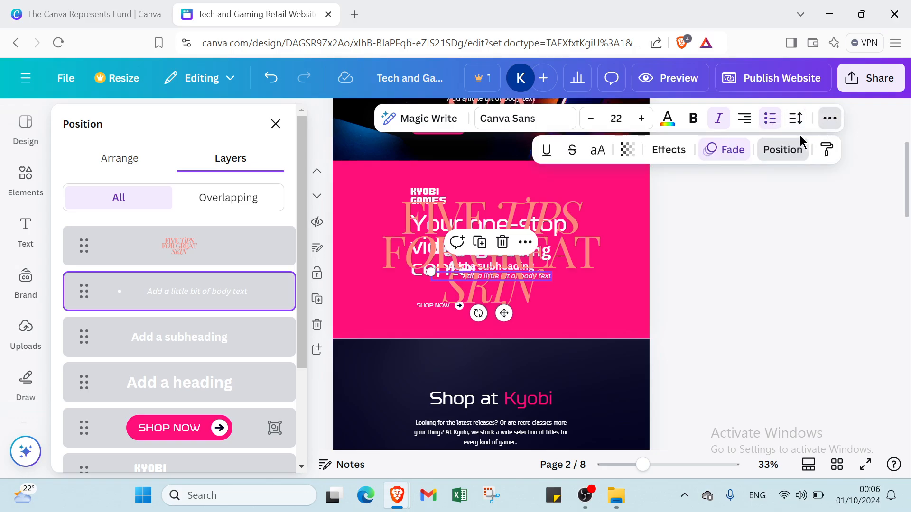
click(676, 157)
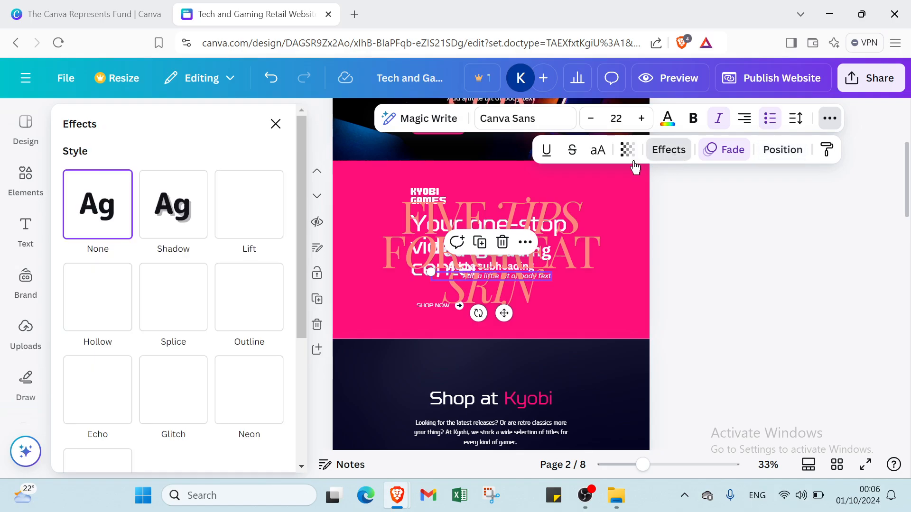
click(185, 234)
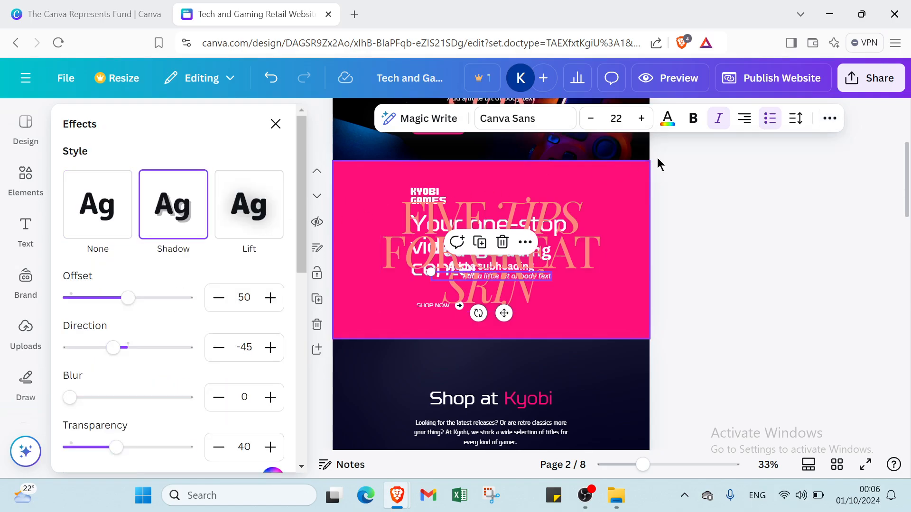
Step: Set the body text's transparency to 22 and format it in uppercase with underline and strikethrough
click(830, 118)
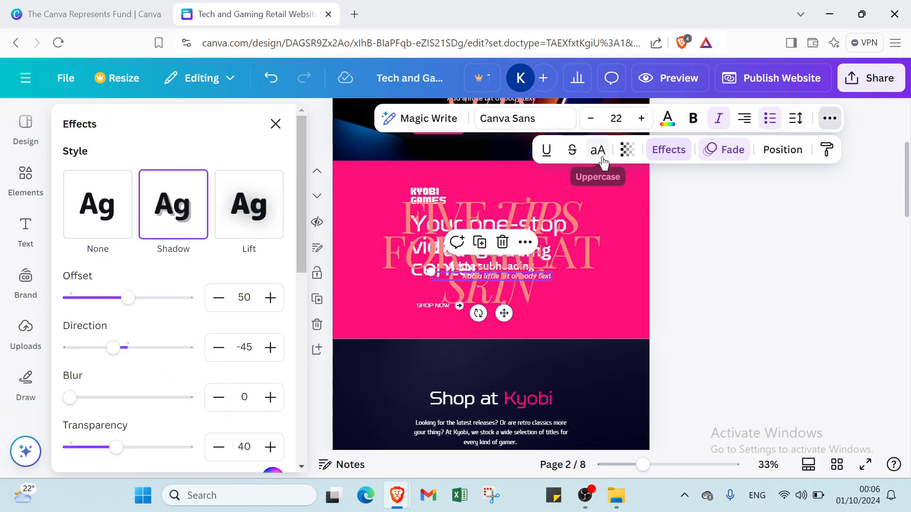
click(633, 151)
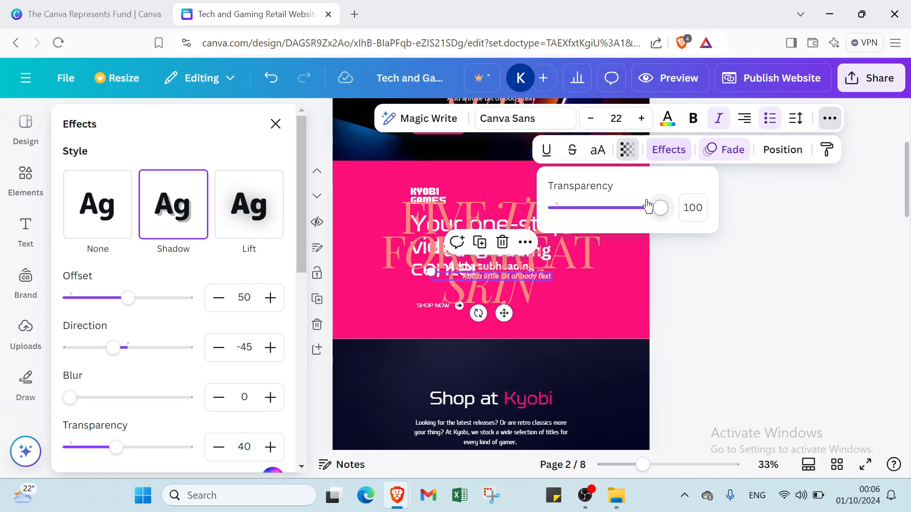
drag(660, 208, 578, 208)
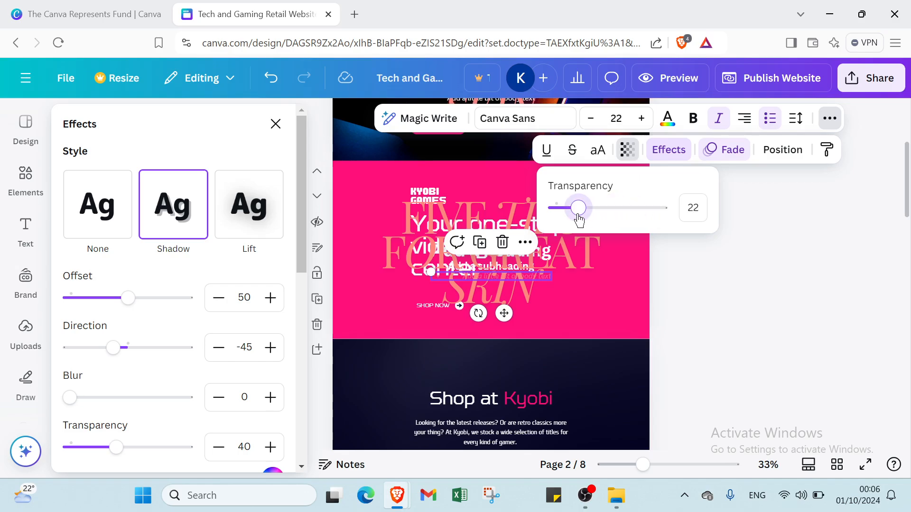
click(601, 152)
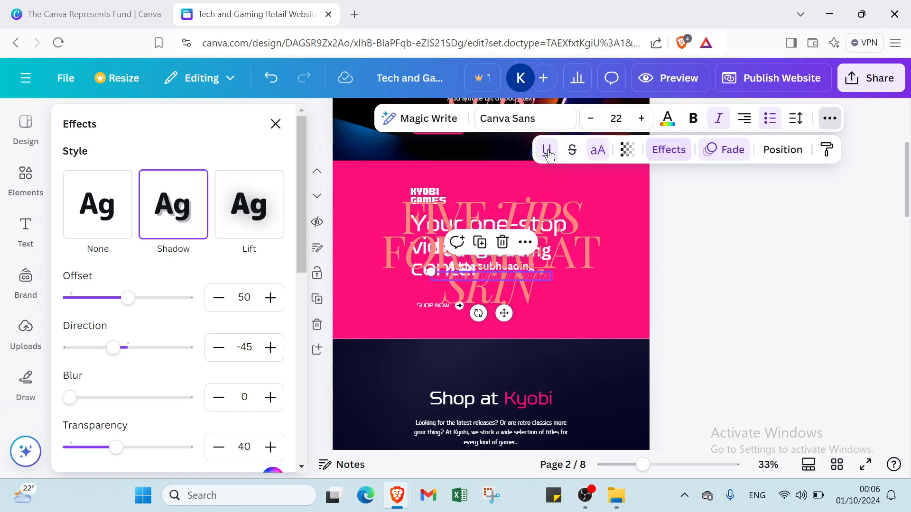
click(572, 154)
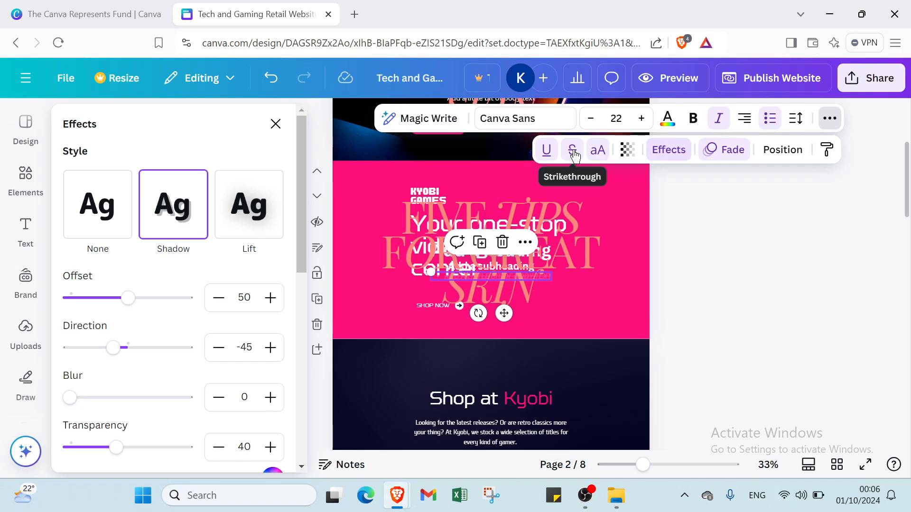
Step: Copy the style of the "Add a little bit of body text" layer on the pink page
click(682, 202)
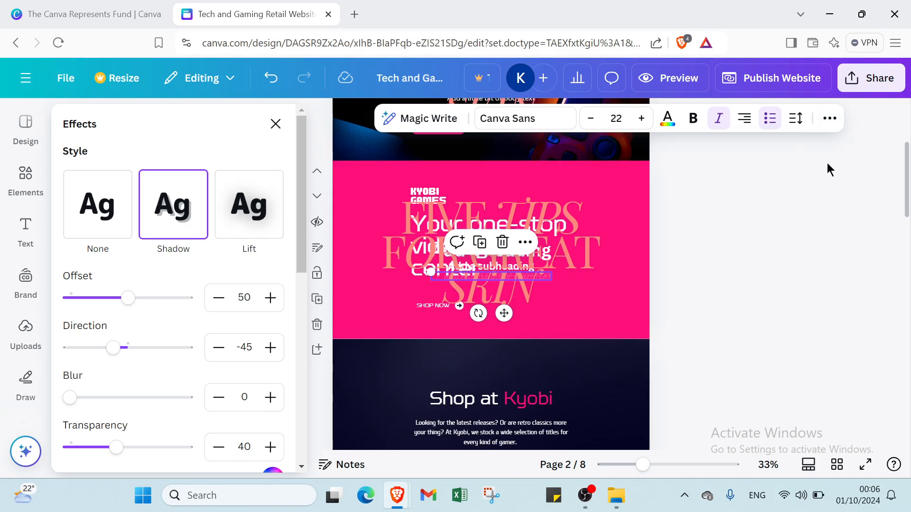
click(573, 183)
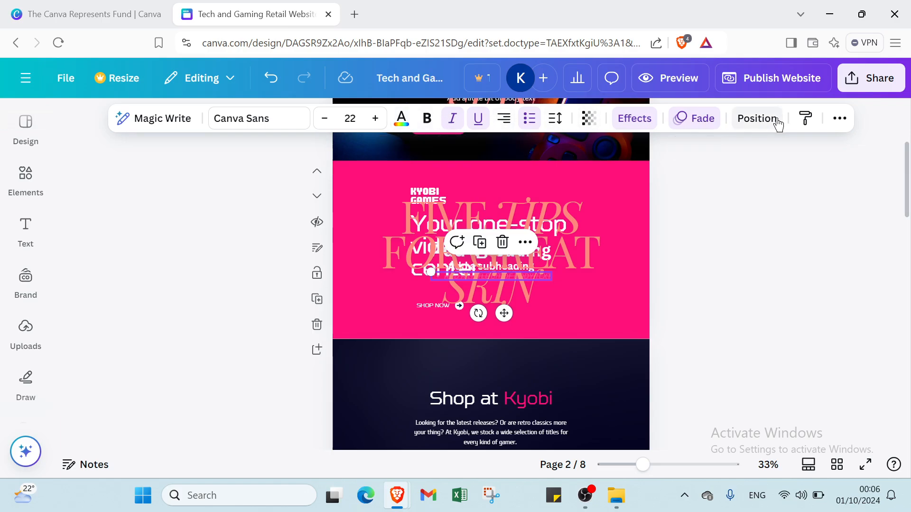
click(806, 119)
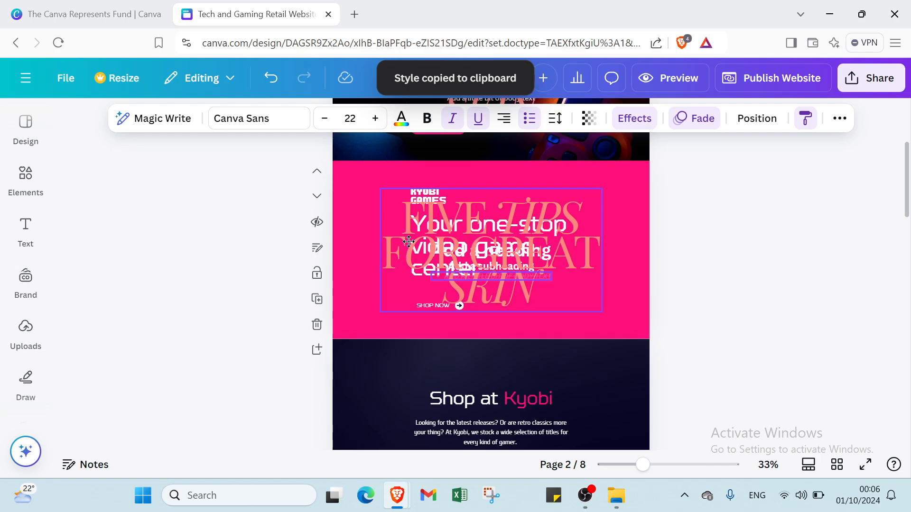
Step: Remove the "Five Tips for Great Skin" heading and the Kyobi Games logo from the pink page
click(429, 223)
click(402, 177)
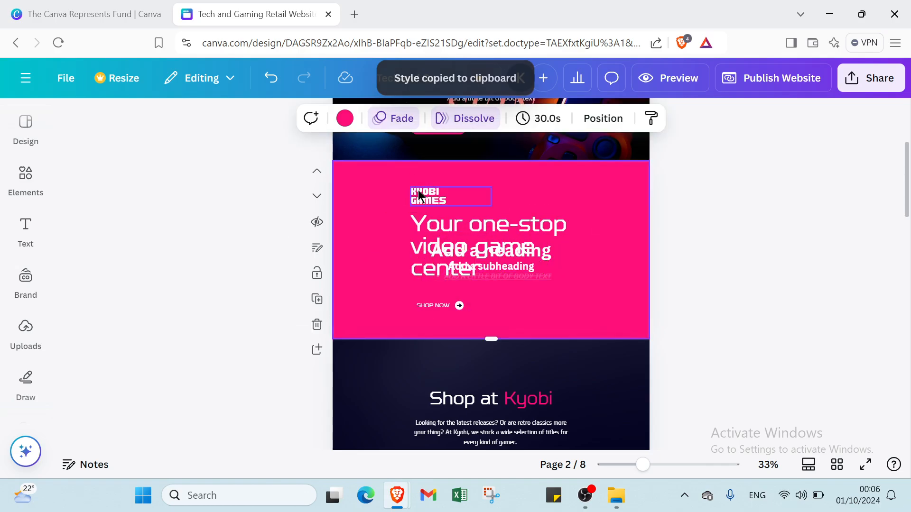
click(412, 192)
click(463, 158)
scroll(462, 162, up, 3)
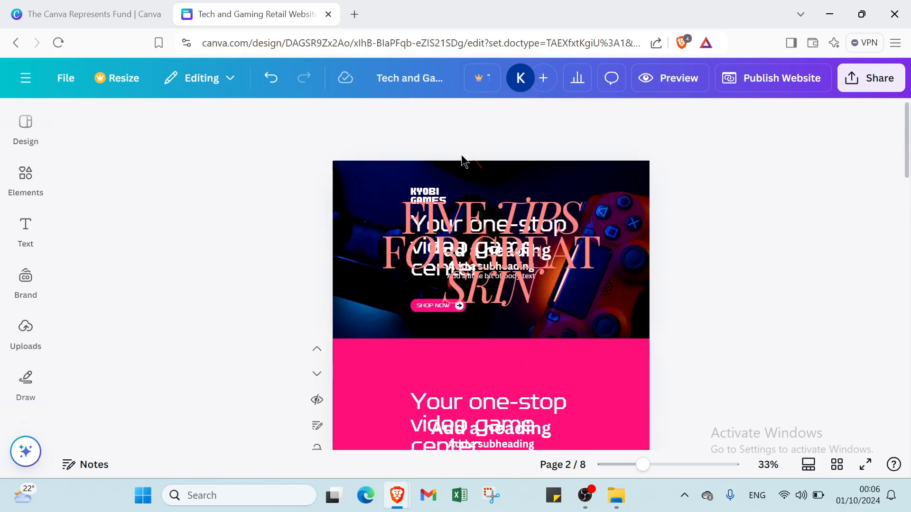
Step: Undo all edits made to the website design, back to the original template, and look over its pages
click(271, 77)
click(272, 78)
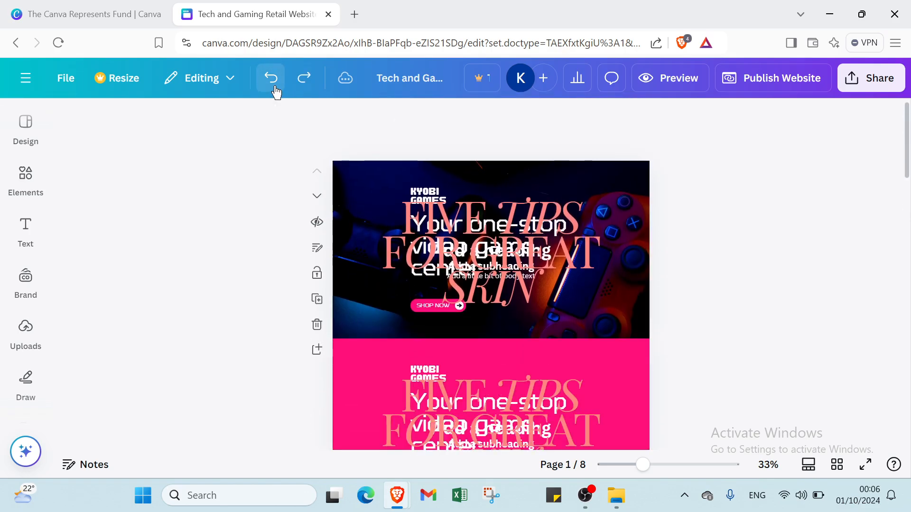
click(275, 90)
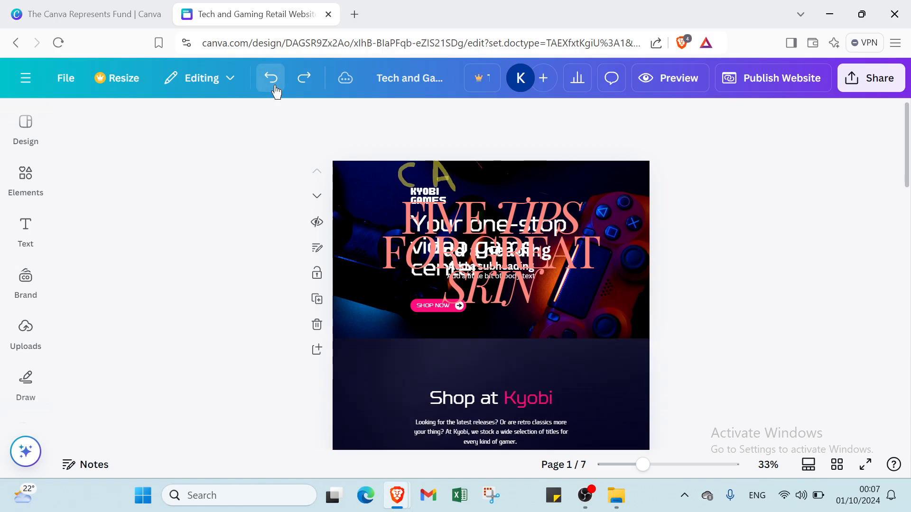
click(275, 88)
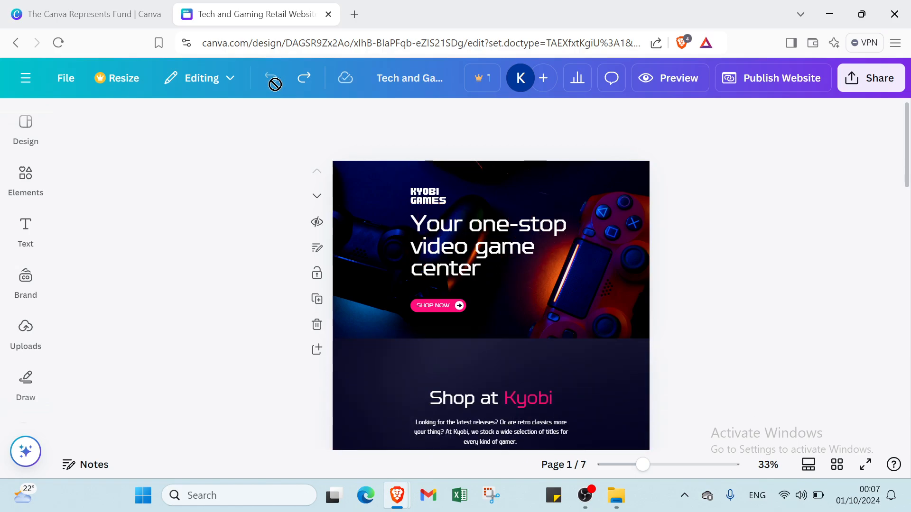
scroll(470, 199, down, 15)
scroll(470, 207, up, 15)
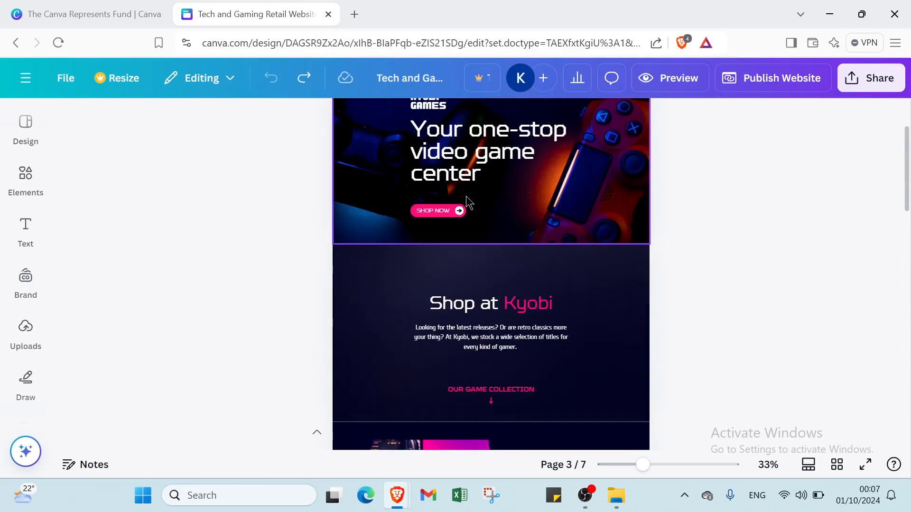
Step: Leave the website design and go to the Canva home page
click(14, 147)
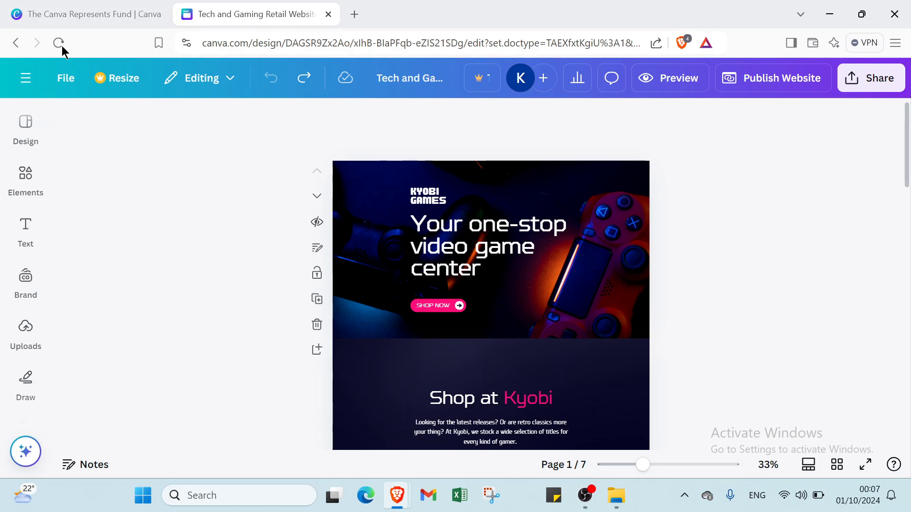
click(26, 84)
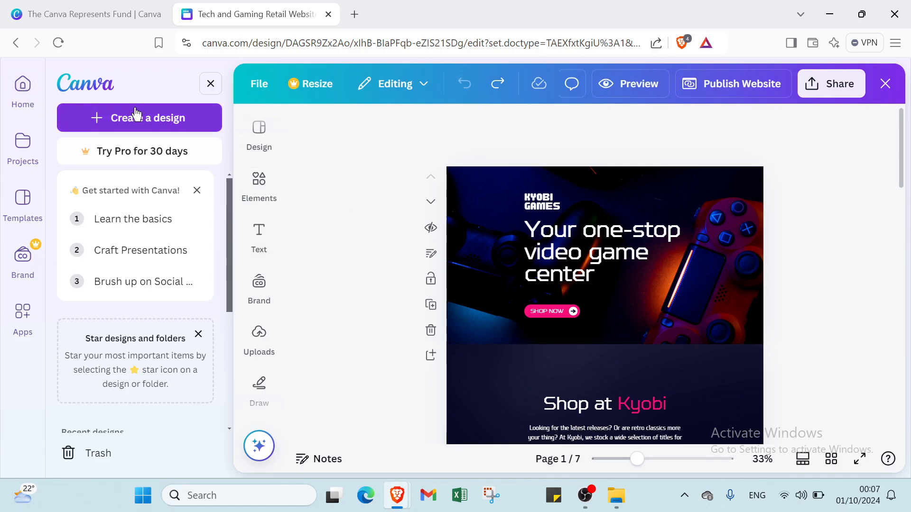
click(20, 95)
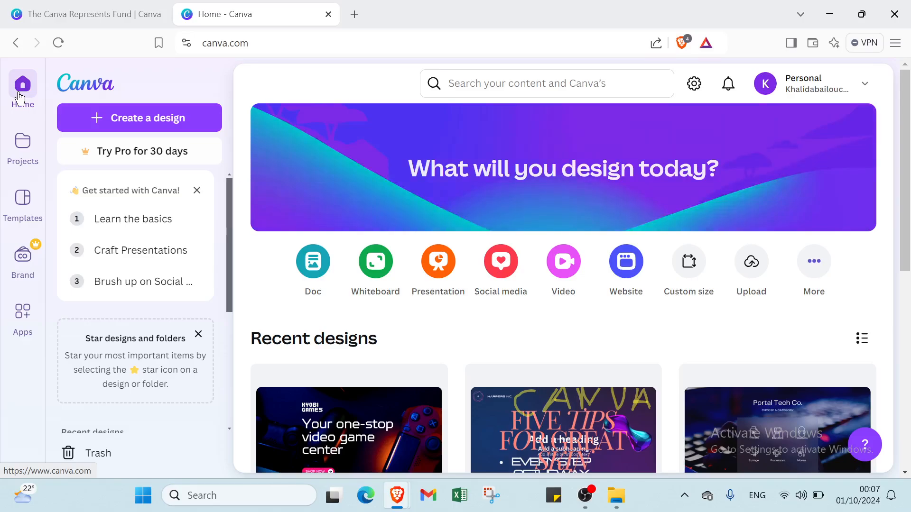